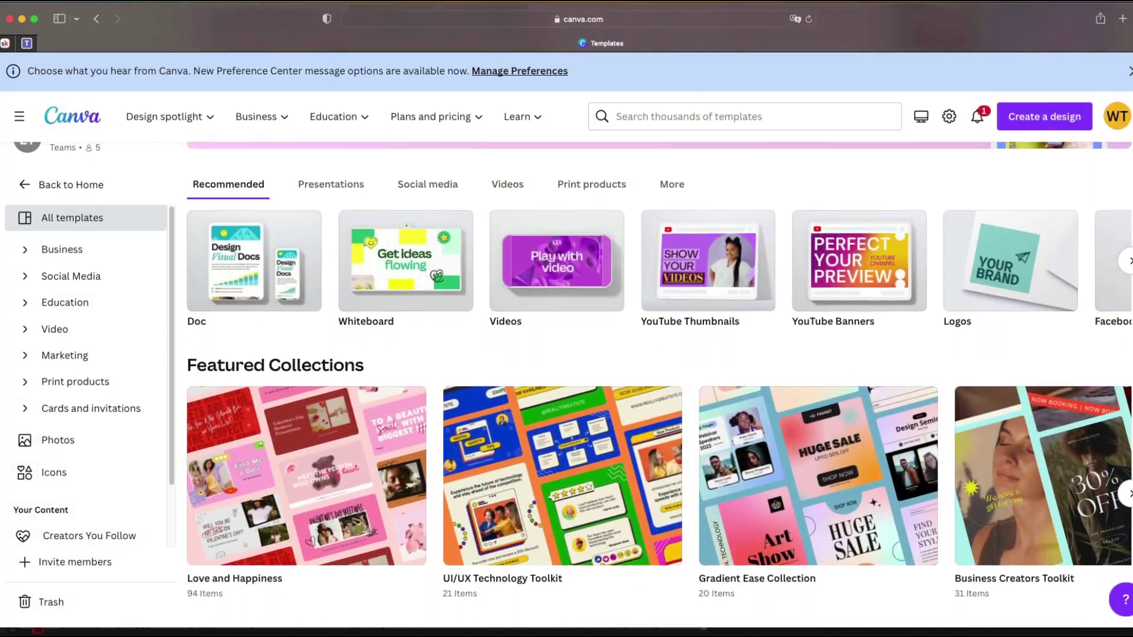
# Step: Upgrade the ChatGPT account to the $20/month Plus plan from Upgrade plan
pyautogui.scroll(-10, 659, 383)
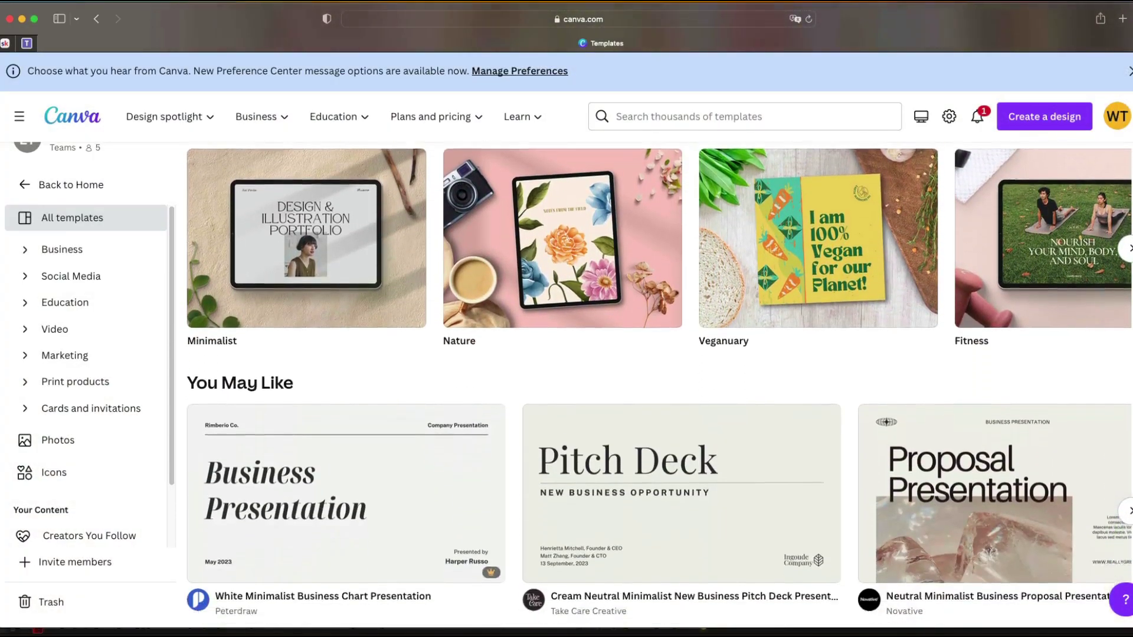
pyautogui.scroll(-8, 659, 383)
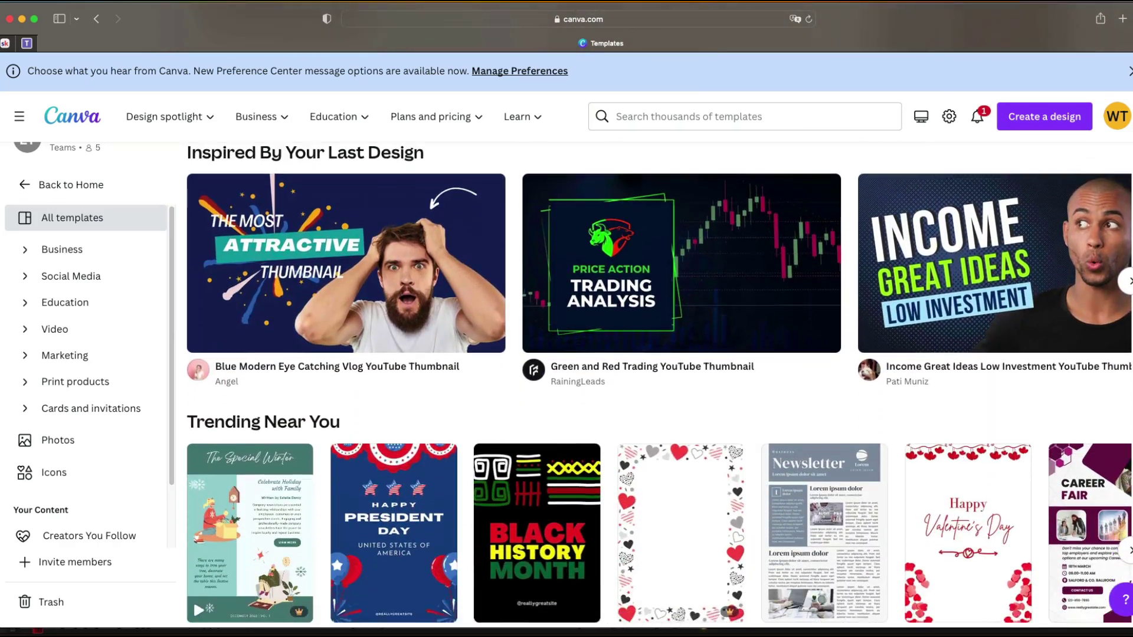
pyautogui.scroll(-8, 659, 384)
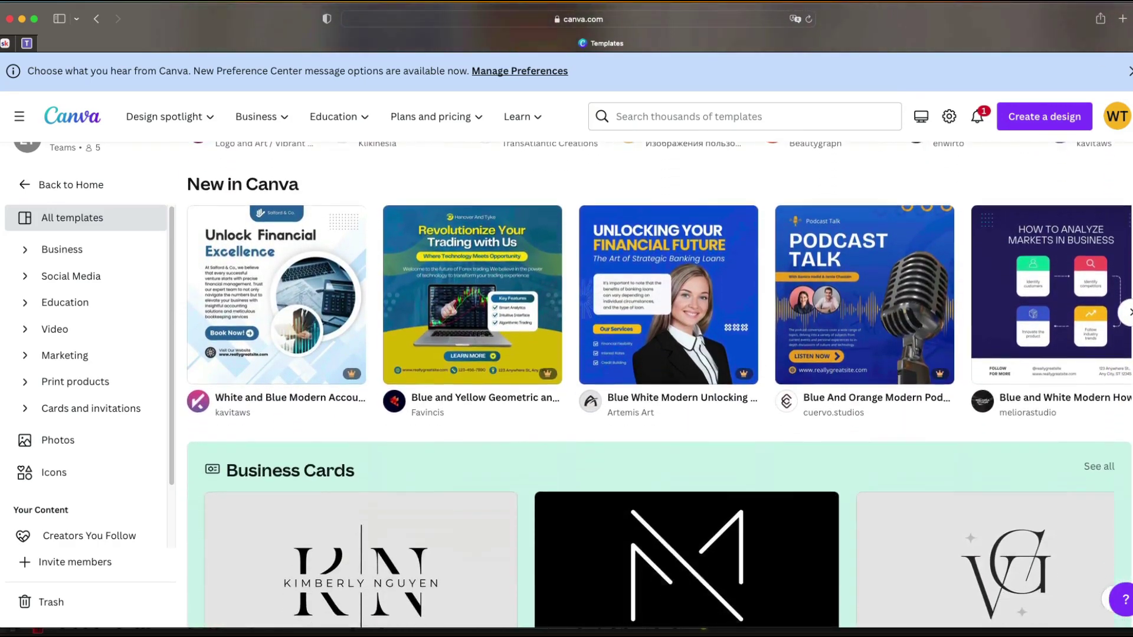
pyautogui.scroll(-8, 659, 383)
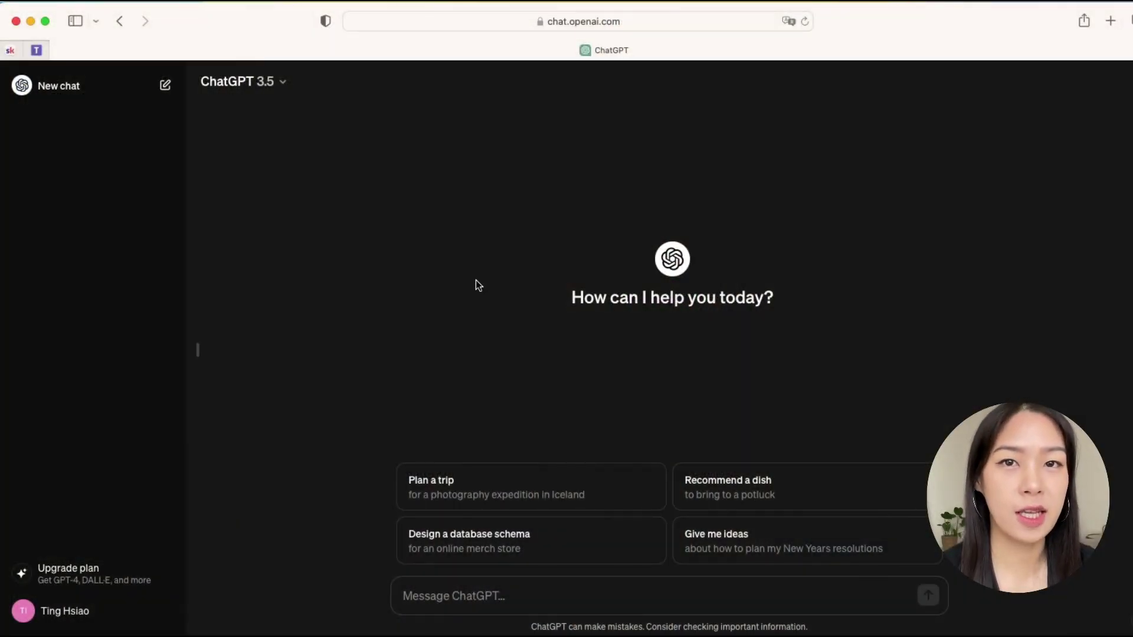
pyautogui.click(126, 586)
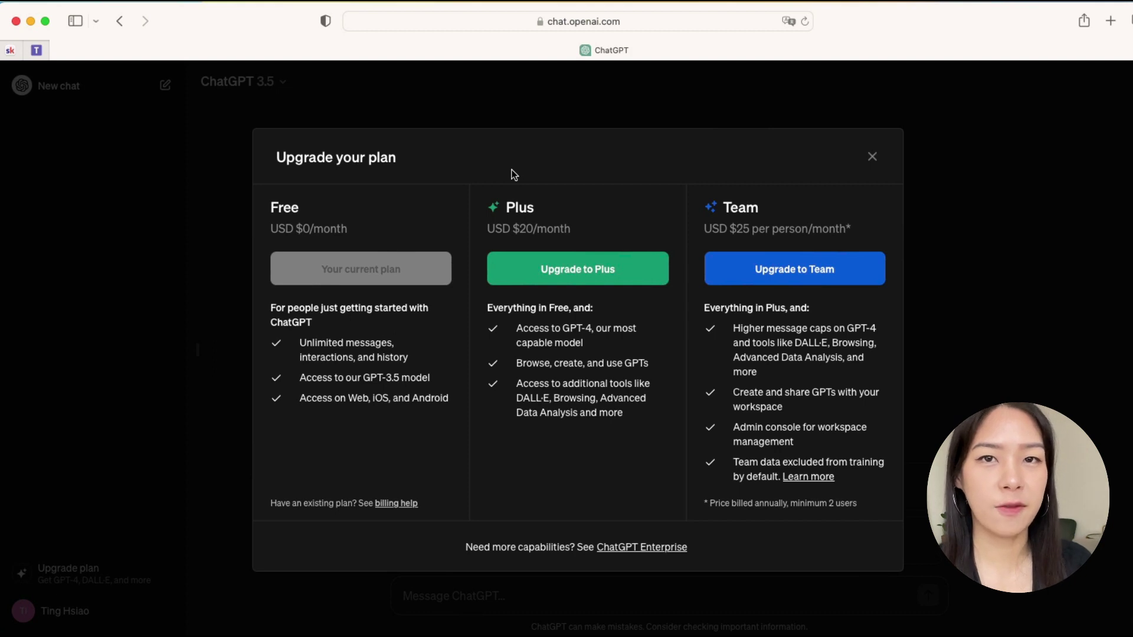
pyautogui.click(633, 283)
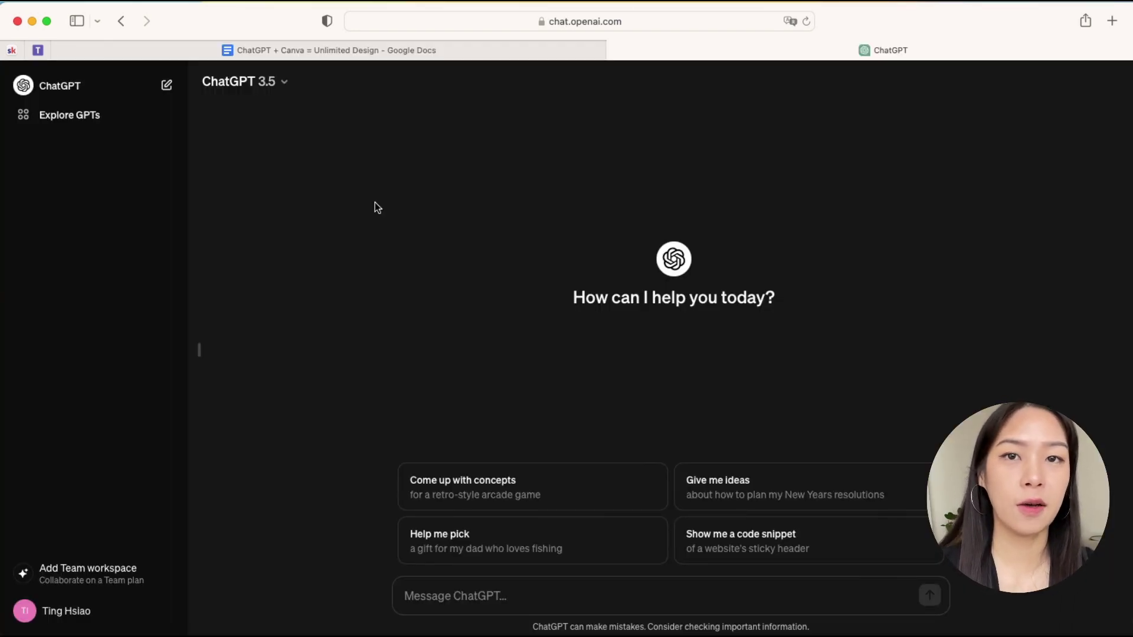
# Step: Select GPT-4 as the chat model and enable Plugins under Settings > Beta features
pyautogui.click(278, 84)
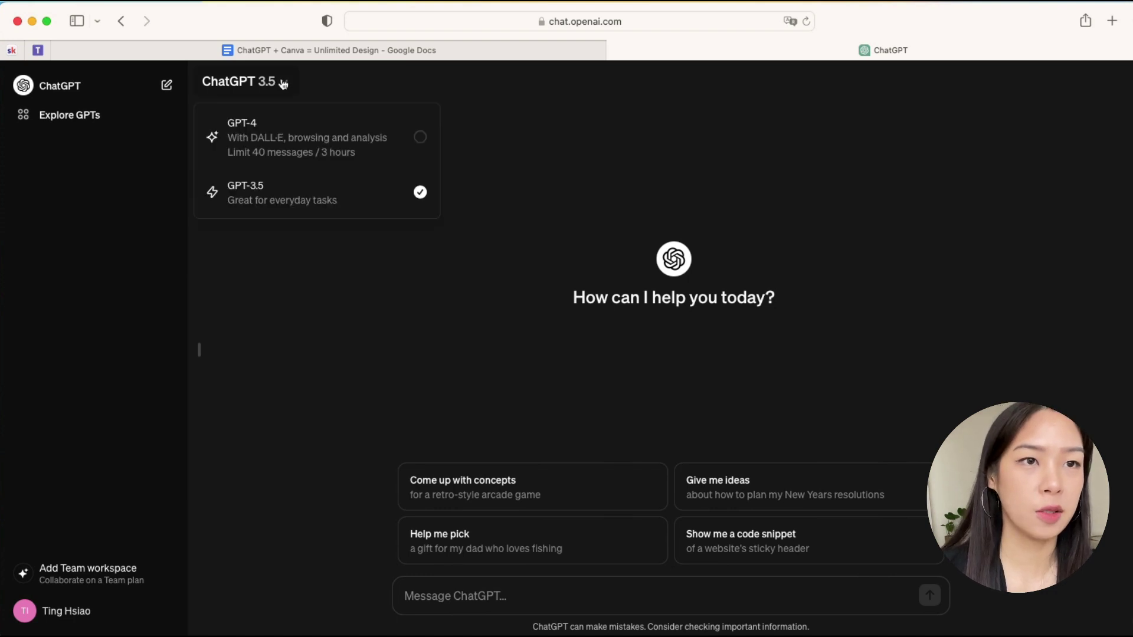
pyautogui.click(422, 141)
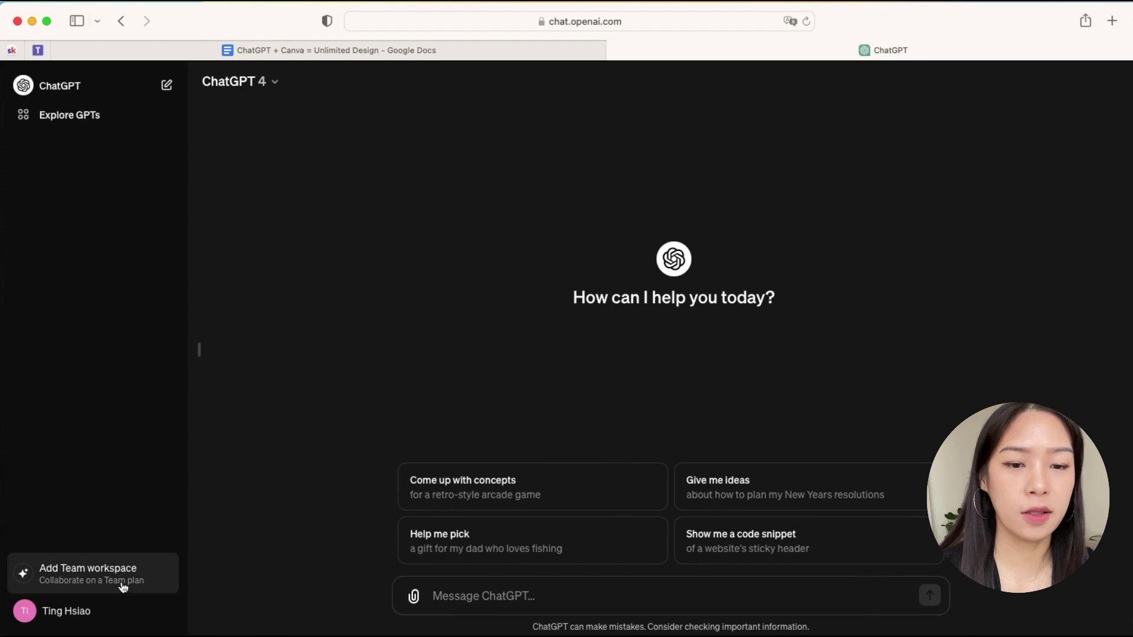
pyautogui.click(82, 614)
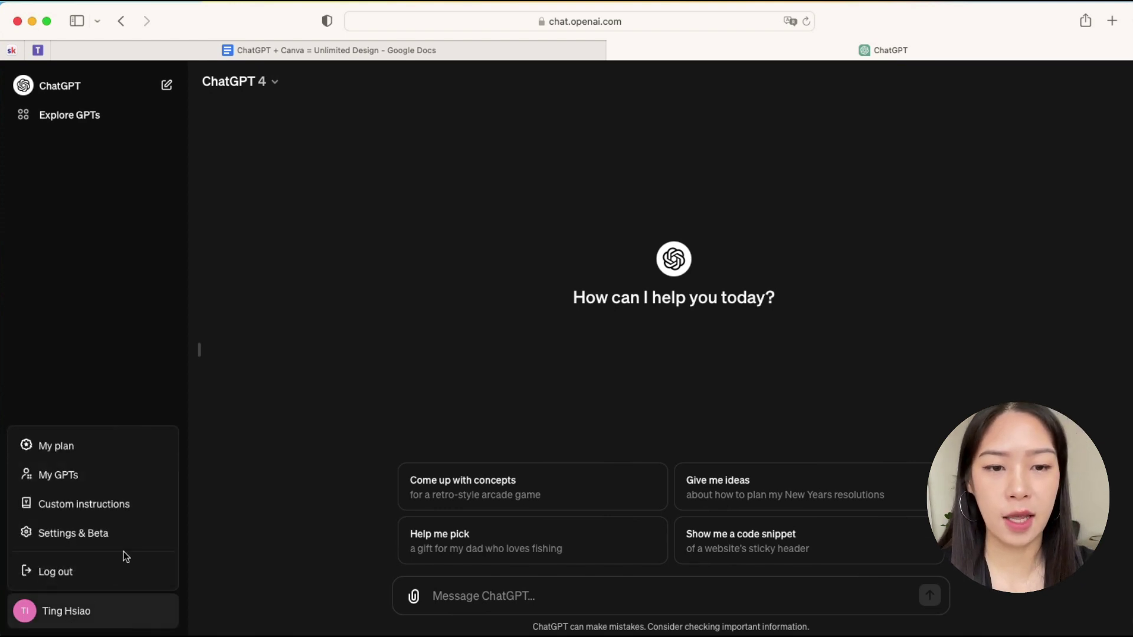
pyautogui.click(123, 533)
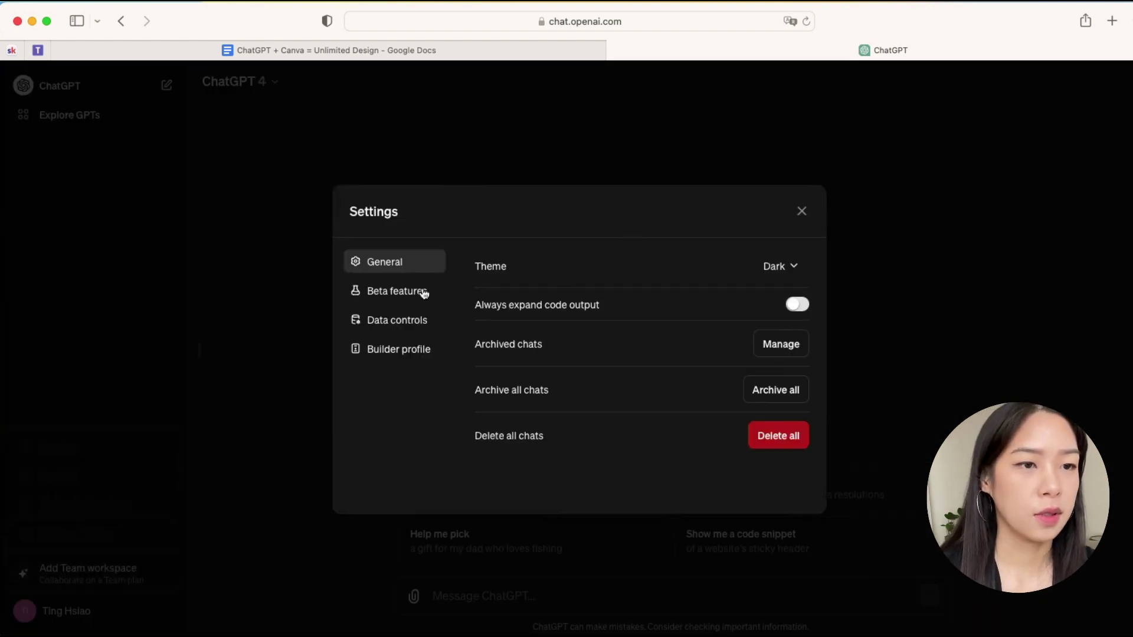
pyautogui.click(424, 293)
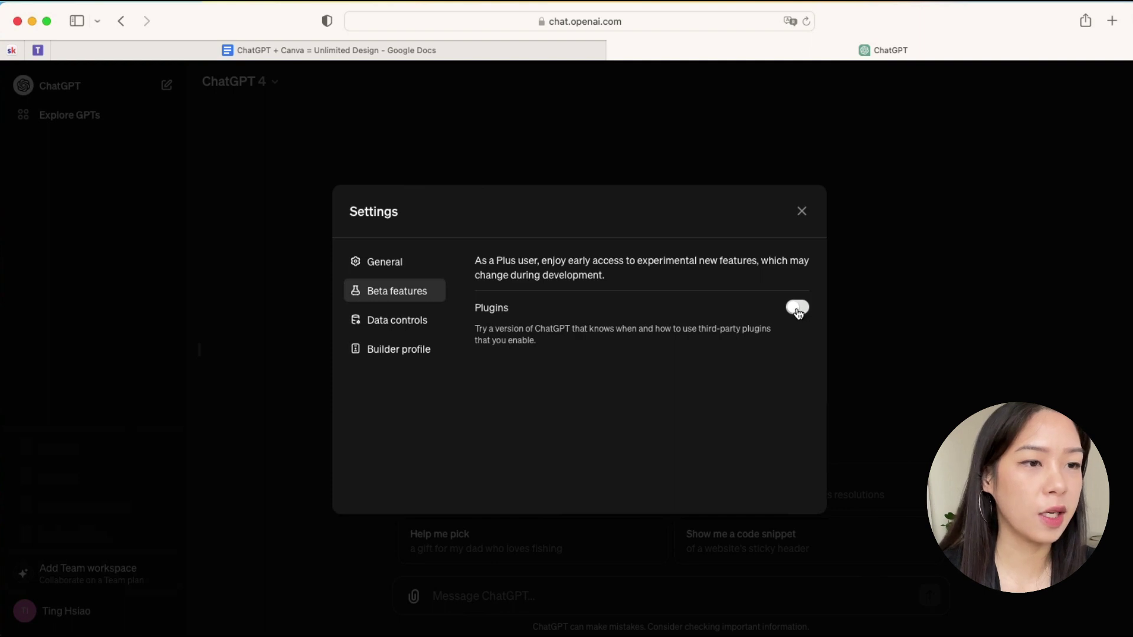
pyautogui.click(803, 309)
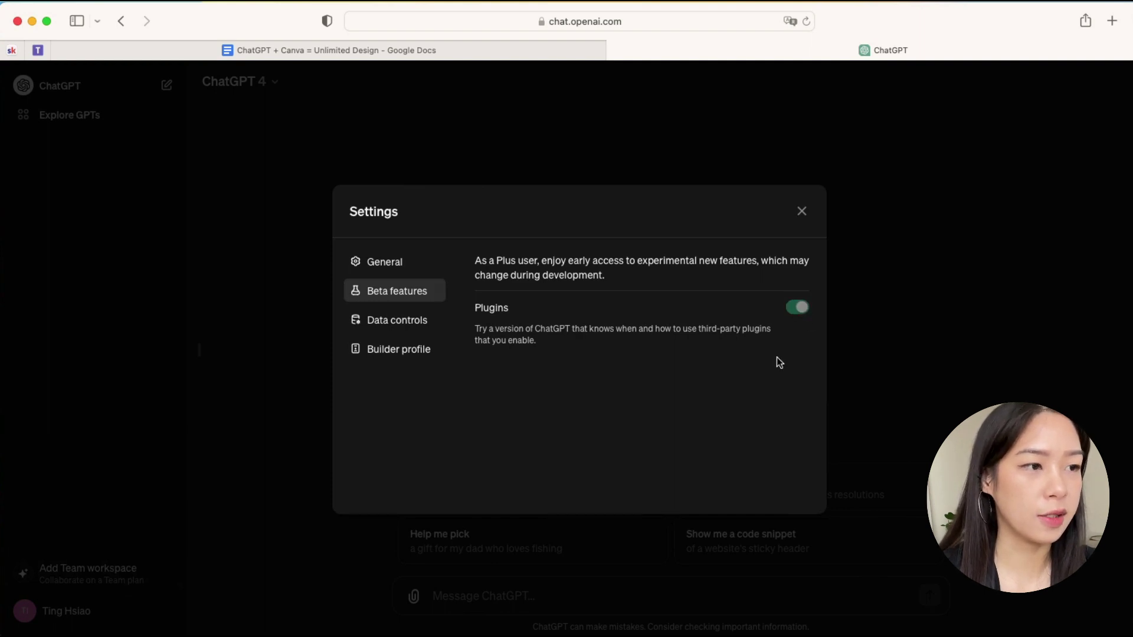
pyautogui.click(802, 212)
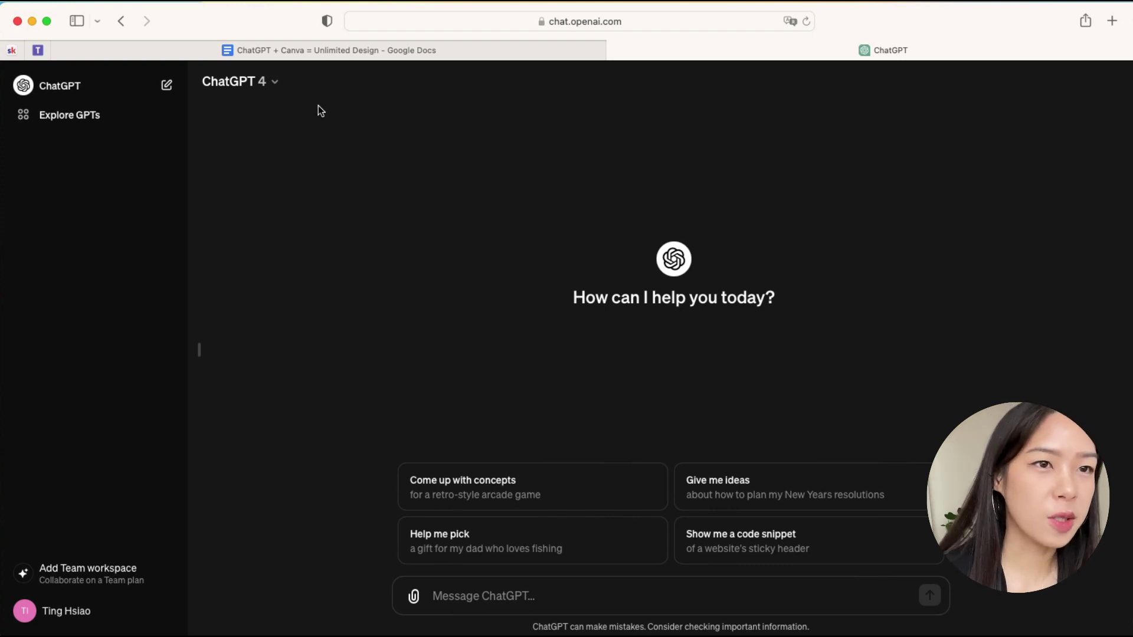
# Step: Switch the chat to Plugins mode and install the Canva plugin by searching 'can' in the Plugin store
pyautogui.click(271, 83)
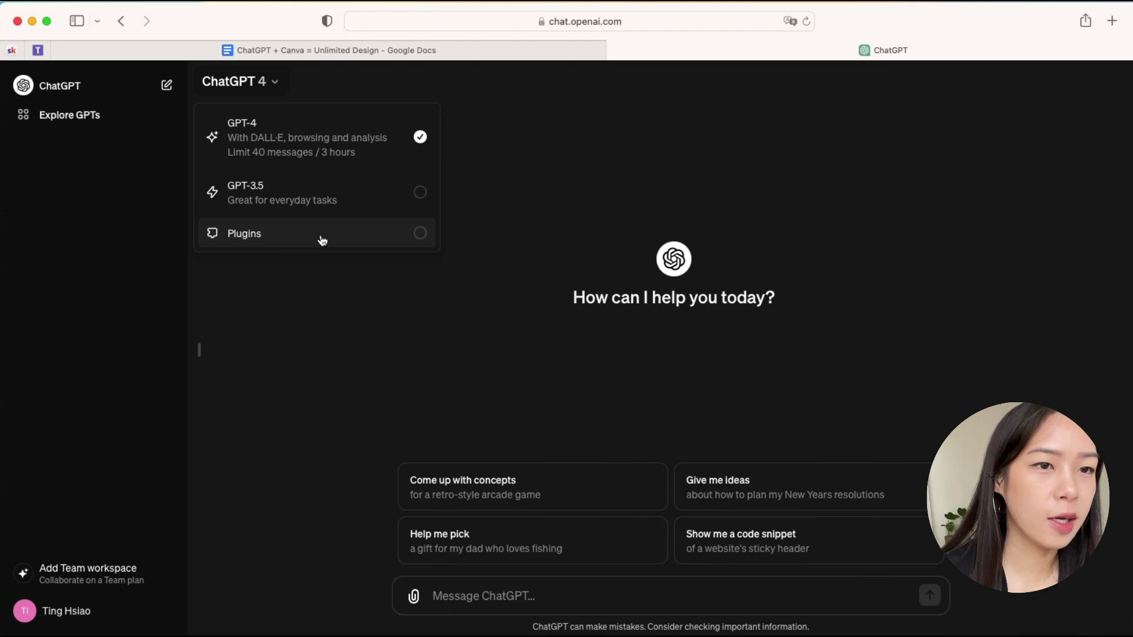
pyautogui.click(322, 241)
pyautogui.click(411, 81)
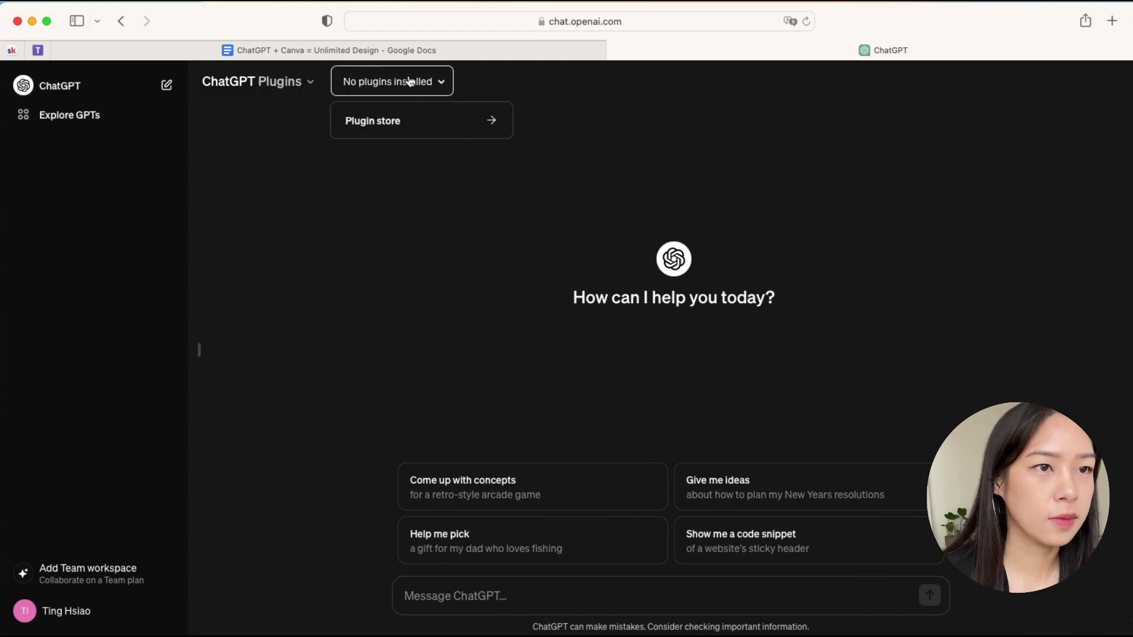
pyautogui.click(413, 117)
pyautogui.click(334, 201)
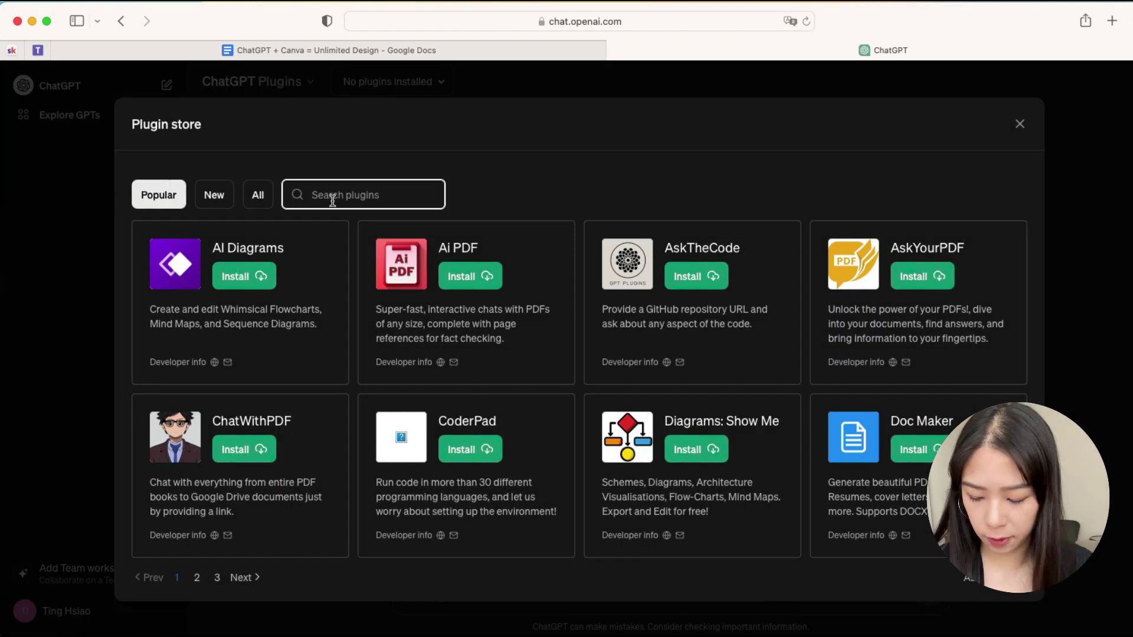
pyautogui.write('canva')
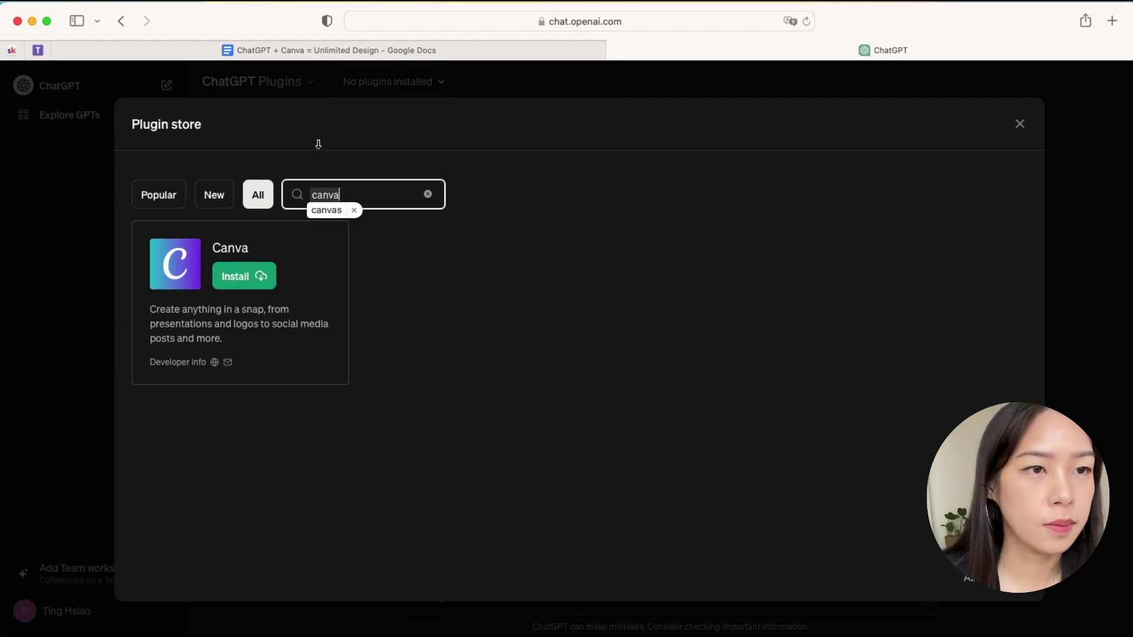
pyautogui.click(264, 279)
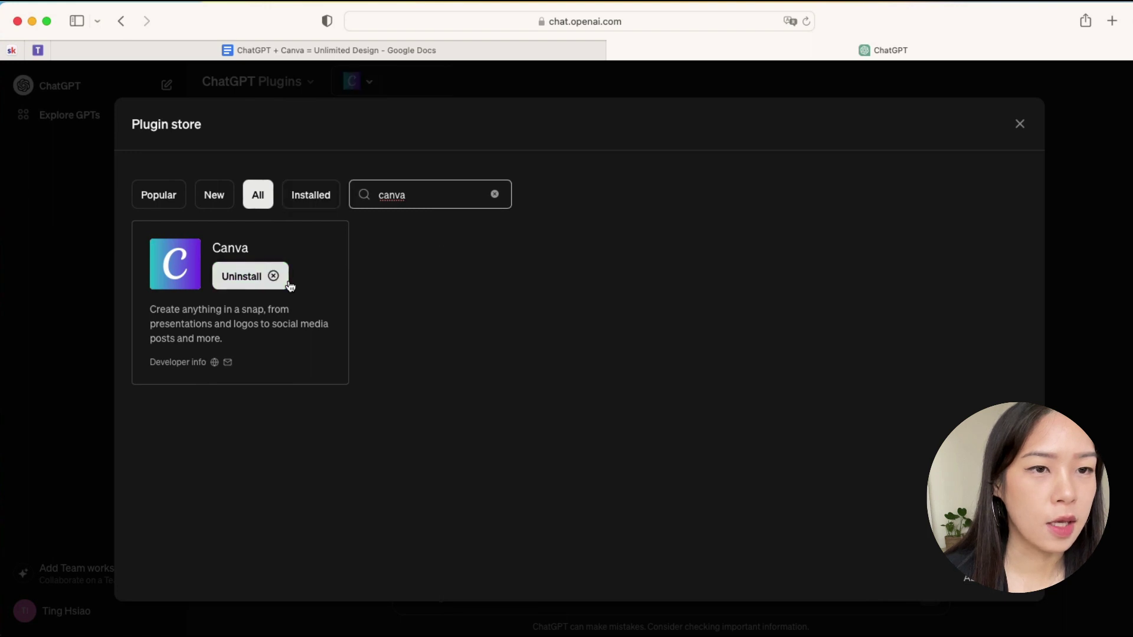
pyautogui.click(1020, 124)
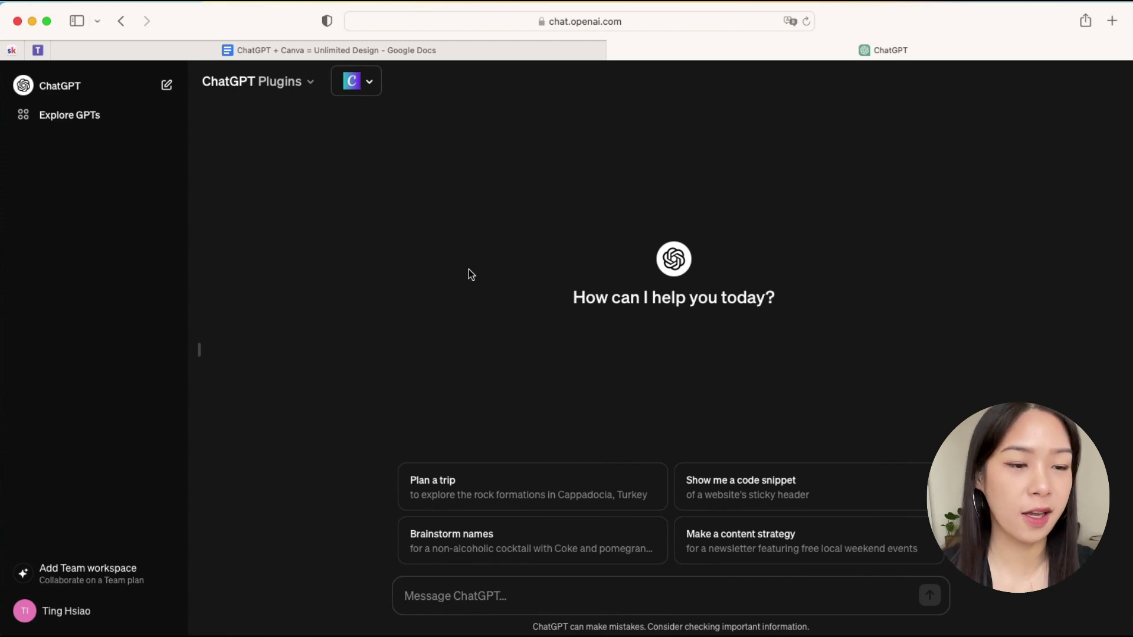
# Step: Paste the Canva prompt for a fashion brand's Instagram Valentine's day post into the message box
pyautogui.write('Use the Canva plugin to create a social media post for my instagram for my Valentine’s day promotion for my fashion brand.')
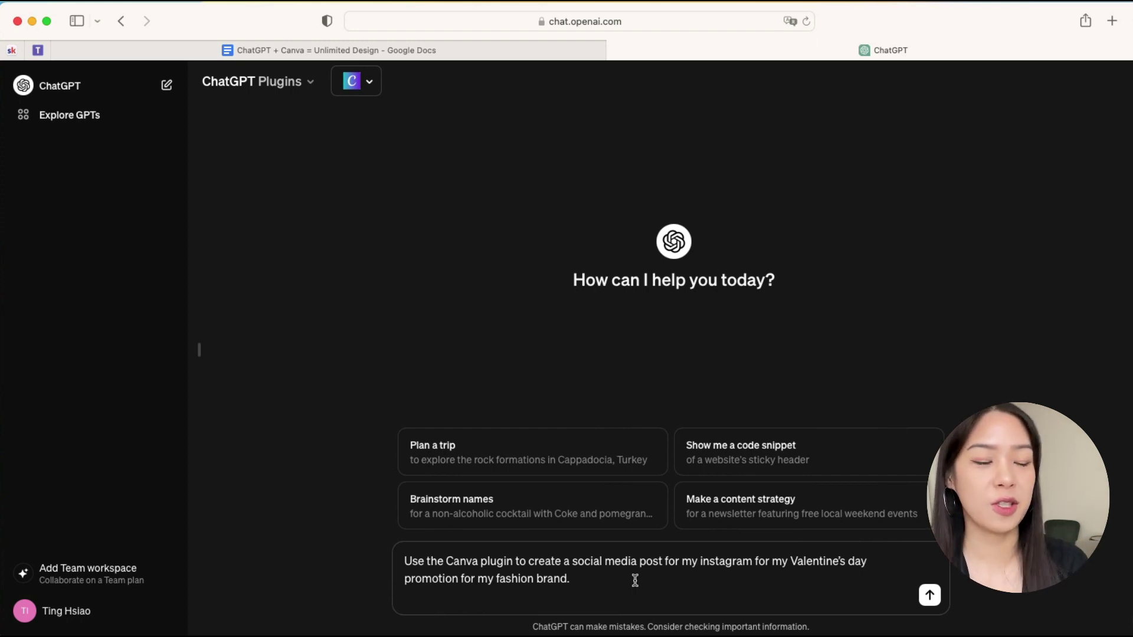
# Step: Send the Valentine's post prompt and scroll up to the first suggested Canva template
pyautogui.click(929, 596)
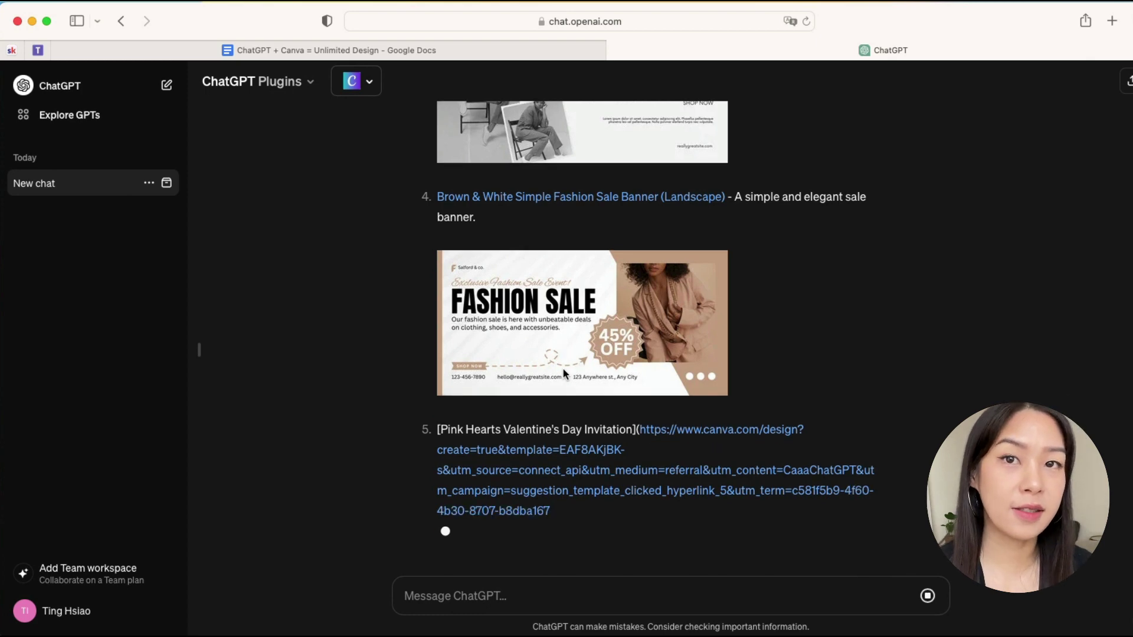
pyautogui.scroll(15, 601, 363)
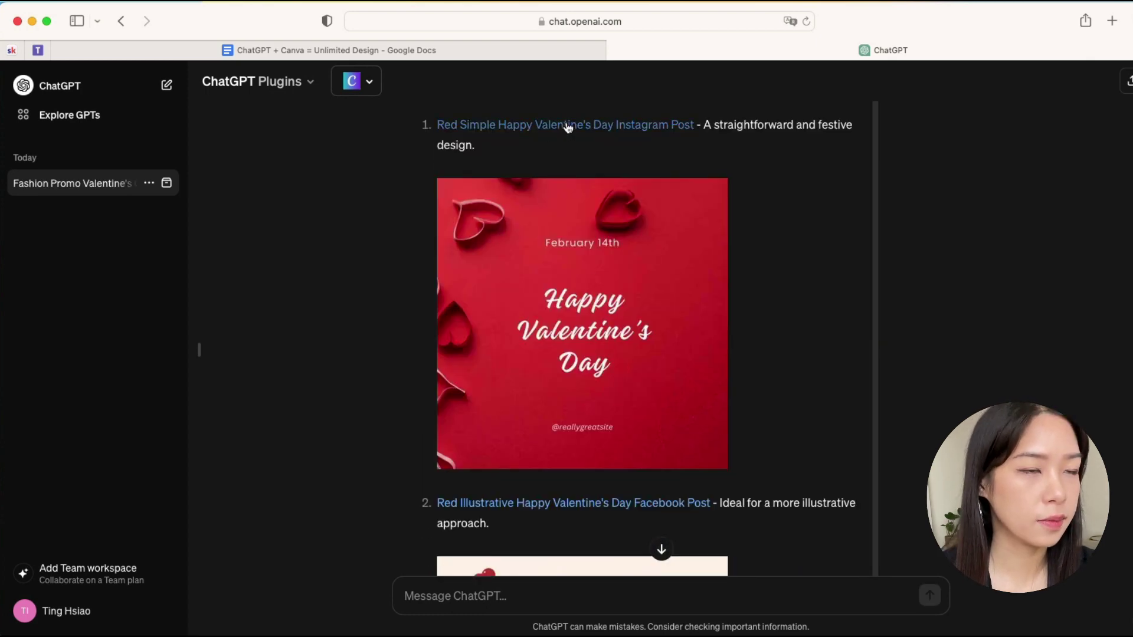
# Step: Open the Red Simple Happy Valentine's Day template in Canva, inspect its title, handle and photo, then return to ChatGPT
pyautogui.click(565, 126)
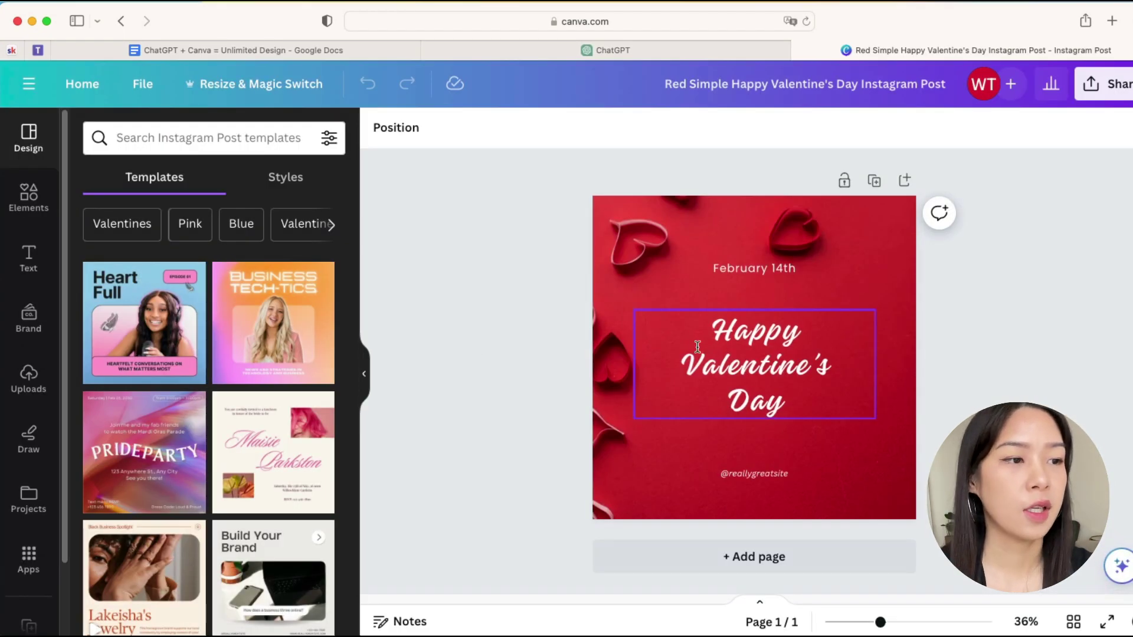
pyautogui.click(741, 381)
pyautogui.click(742, 381)
pyautogui.press('Escape')
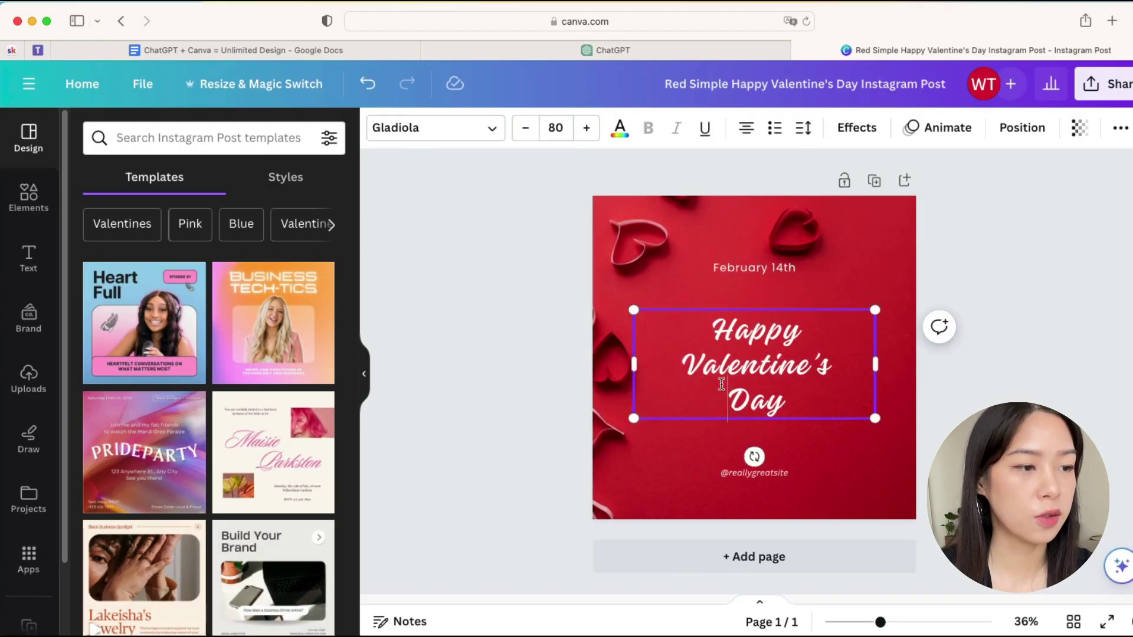
pyautogui.doubleClick(767, 475)
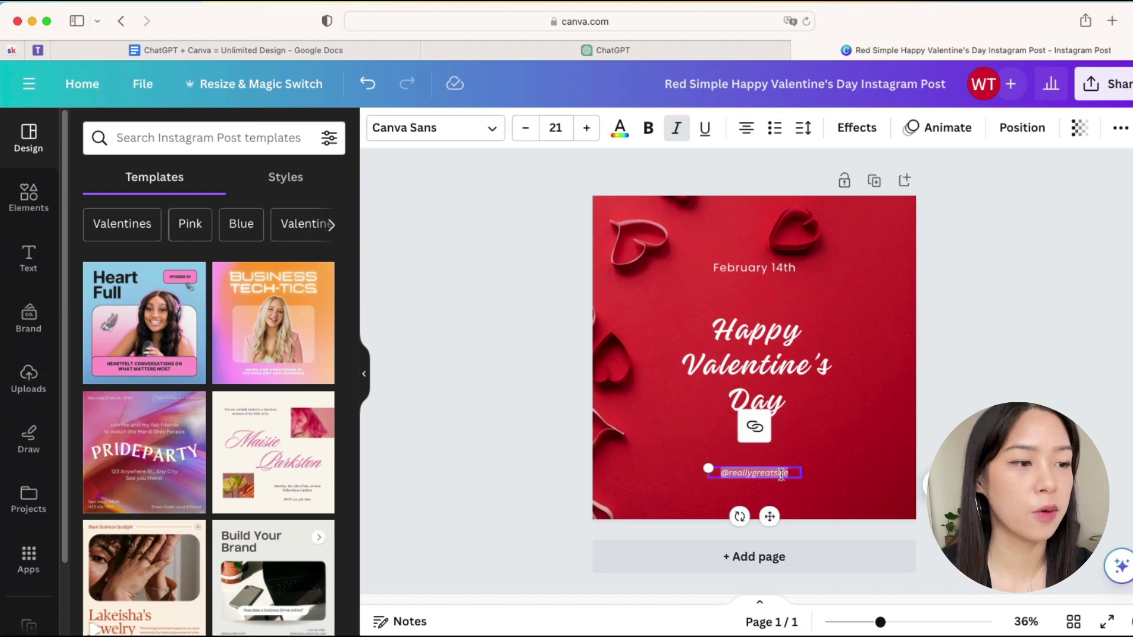
pyautogui.click(796, 372)
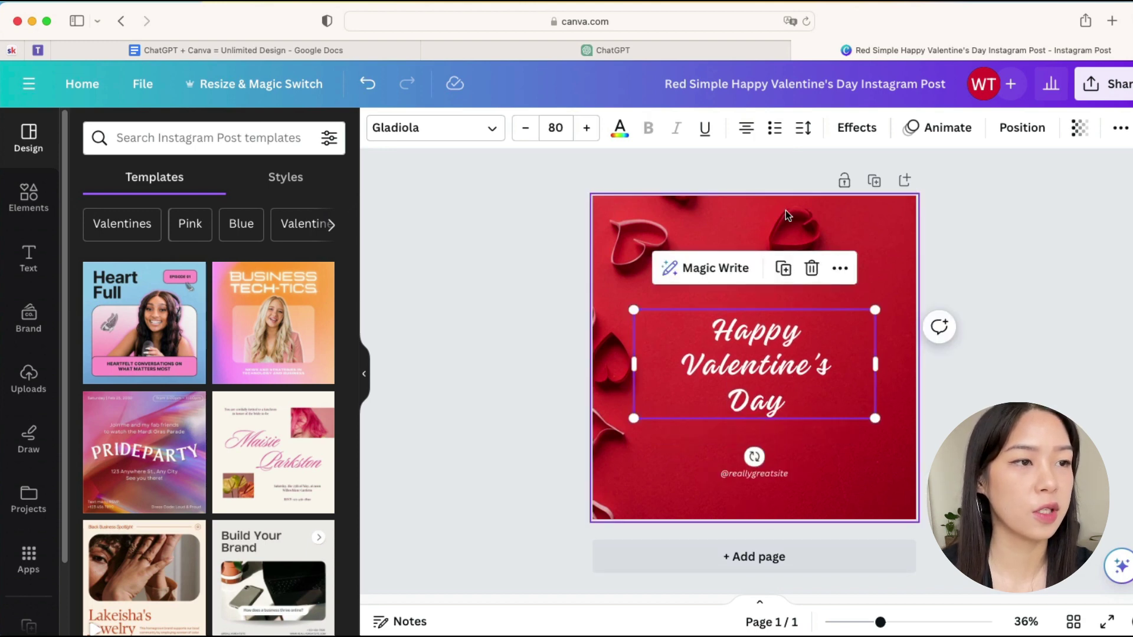
pyautogui.click(732, 209)
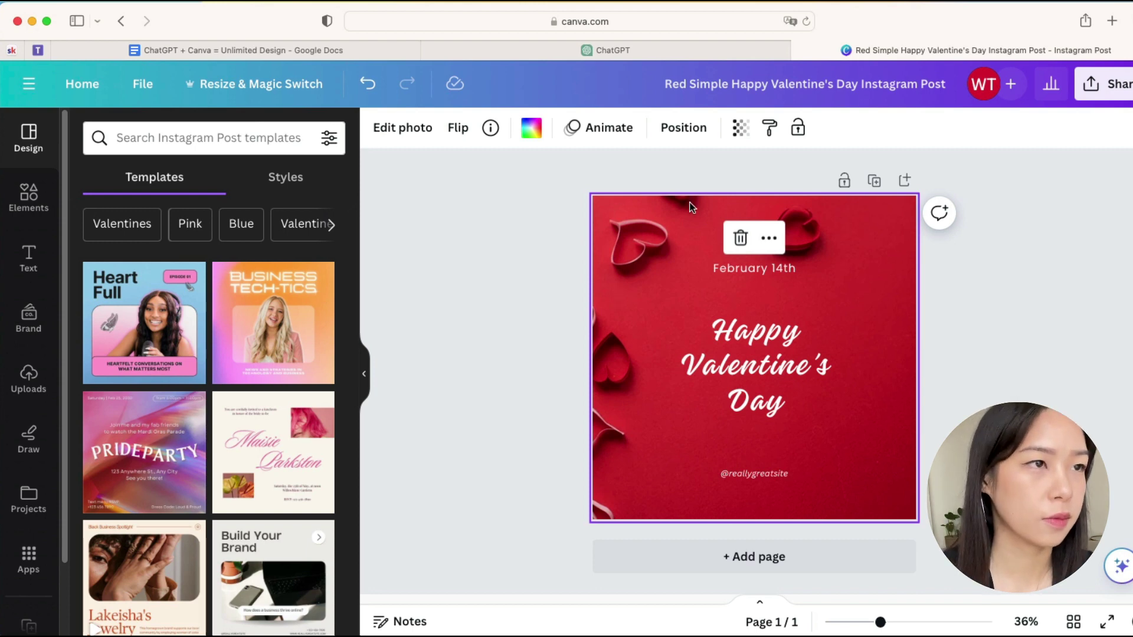
pyautogui.hotkey('ctrl', 'shift', 'Tab')
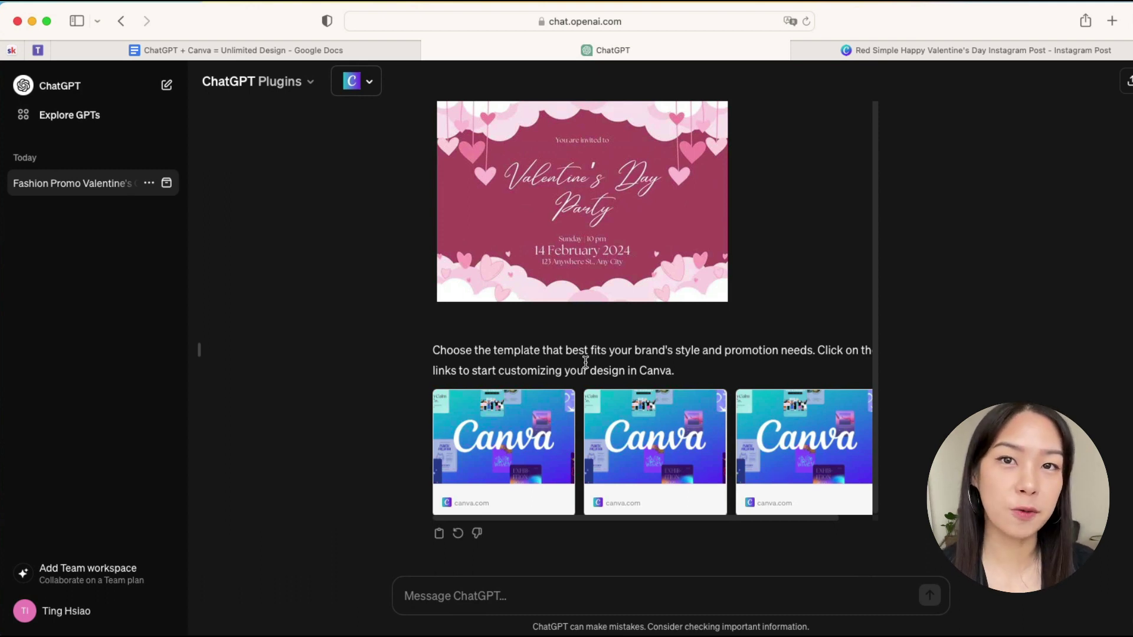
# Step: Send the eco-friendly skin care logo request and scroll through the returned Canva logo templates
pyautogui.click(460, 598)
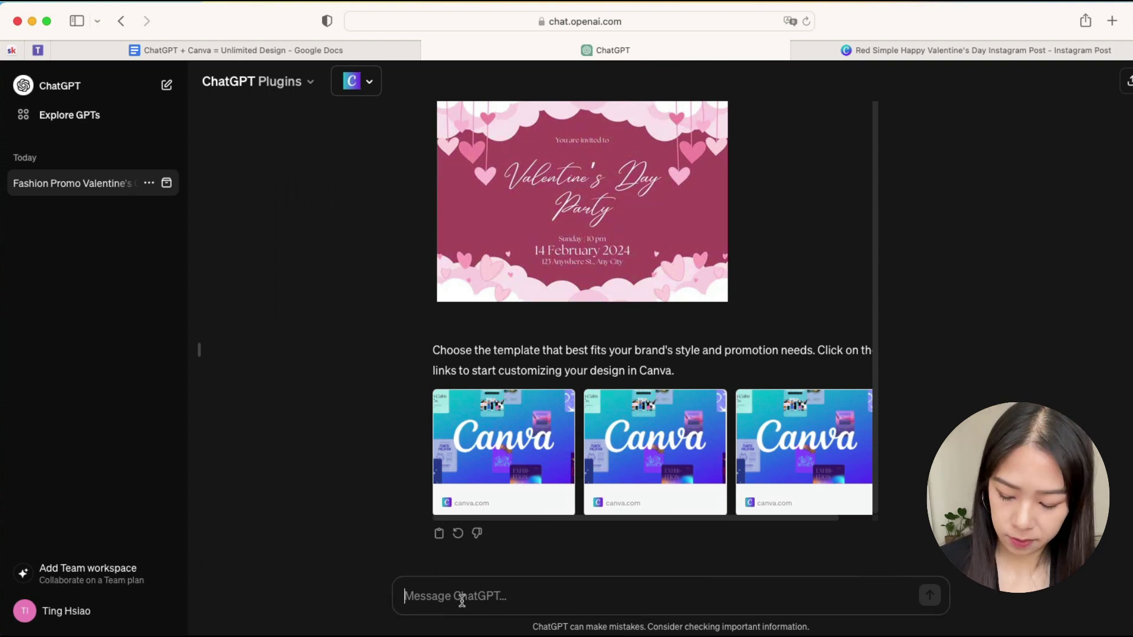
pyautogui.write('Use the Canva plugin to create a logo for my new eco-friendly skin care brand.')
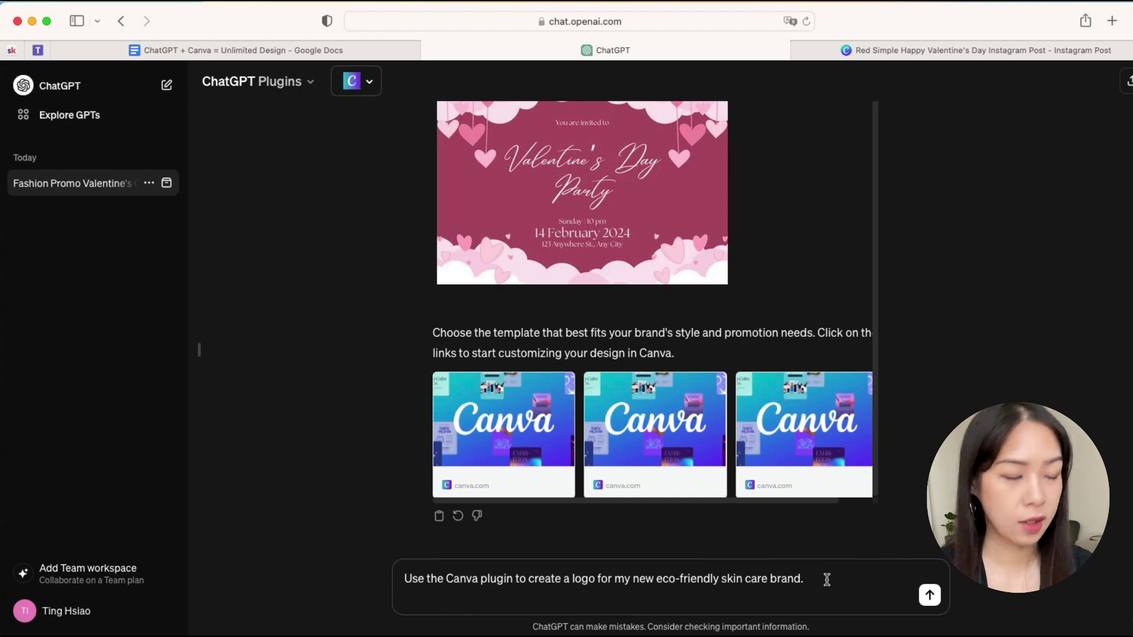
pyautogui.click(930, 595)
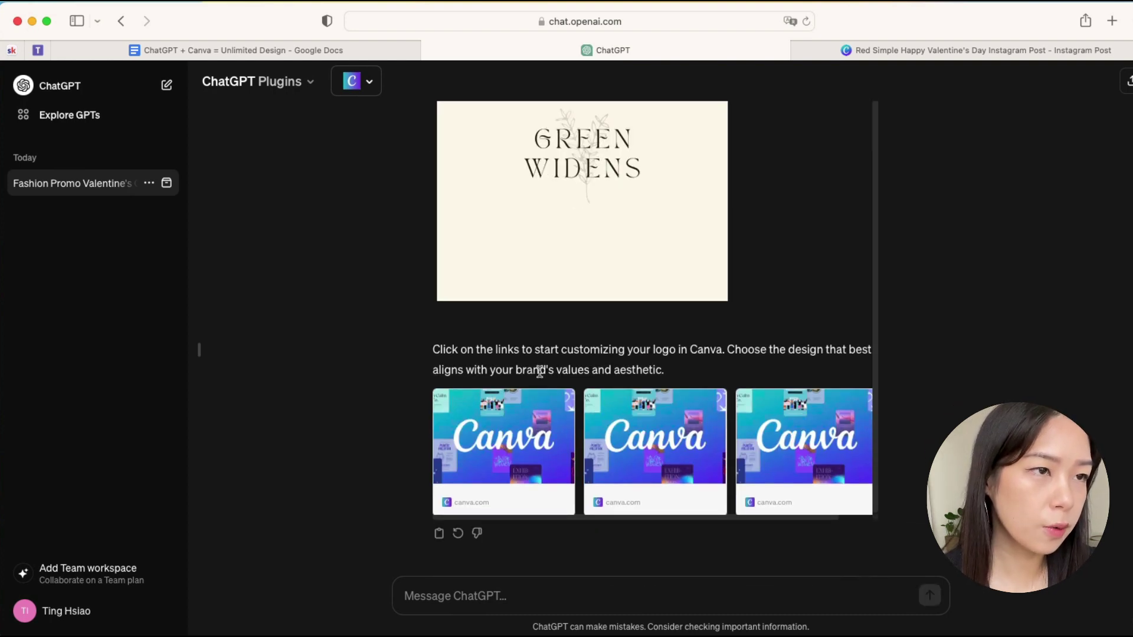
pyautogui.scroll(15, 539, 372)
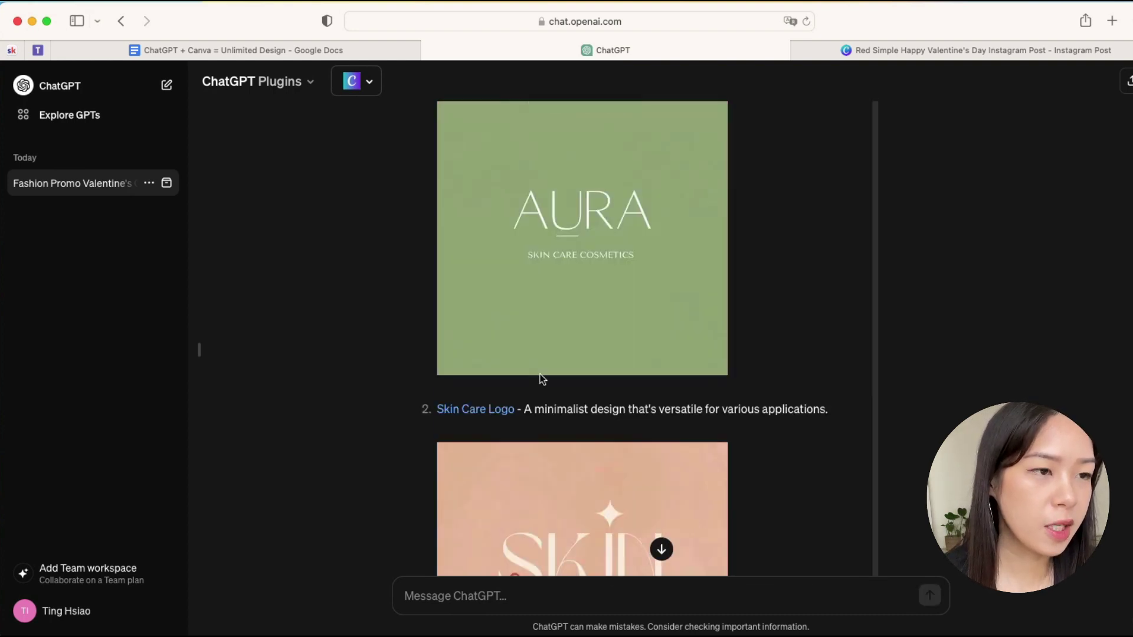
pyautogui.scroll(3, 542, 379)
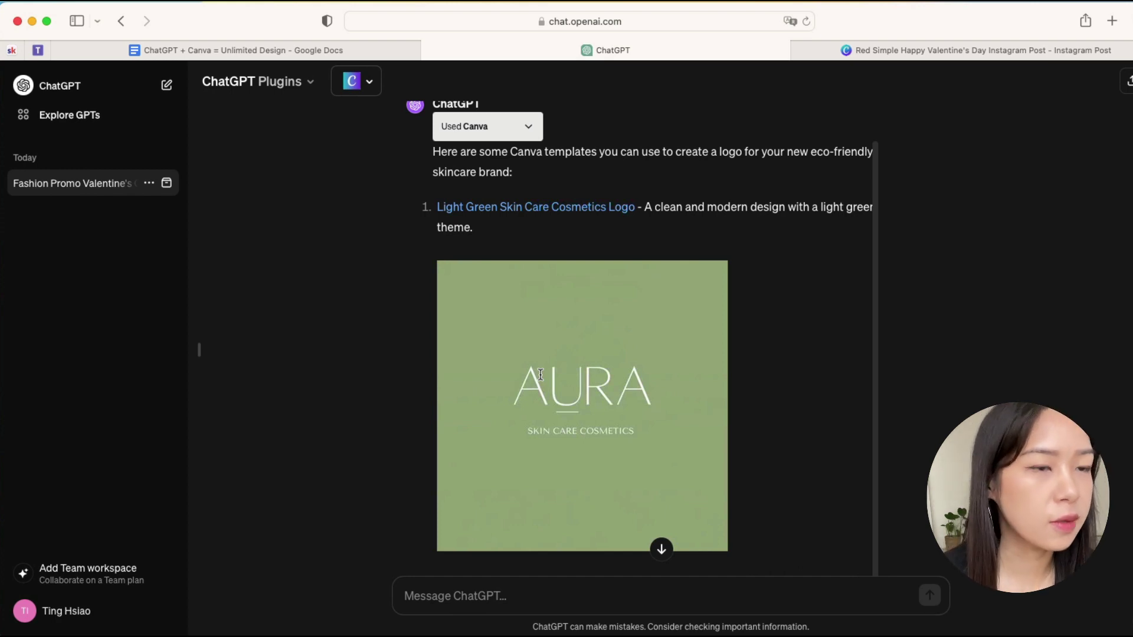
pyautogui.scroll(-10, 775, 454)
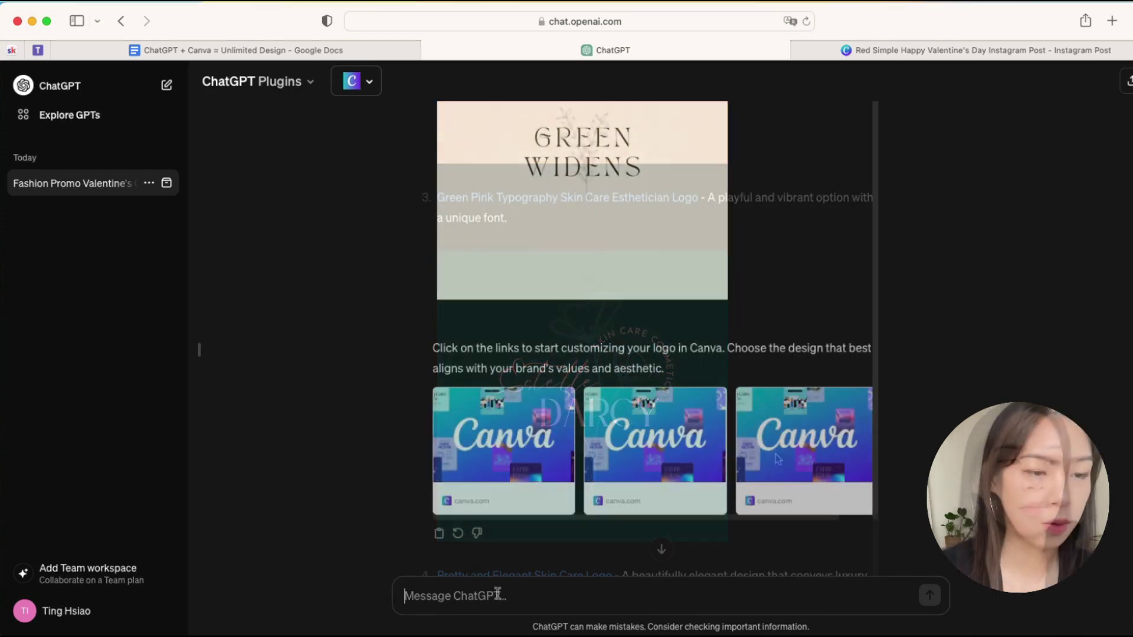
# Step: Paste and send the makeup tutorial Instagram reel request to the Canva plugin
pyautogui.click(498, 596)
pyautogui.write('Use the Canva plugin to create an Instagram reel for my new makeup tutorial.')
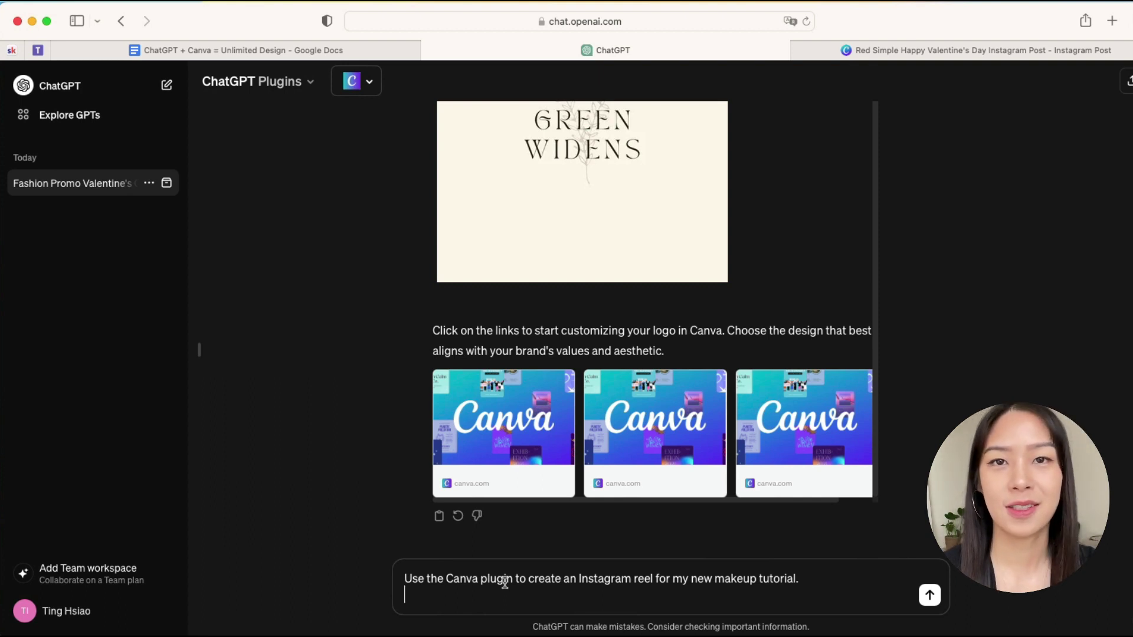
pyautogui.click(929, 595)
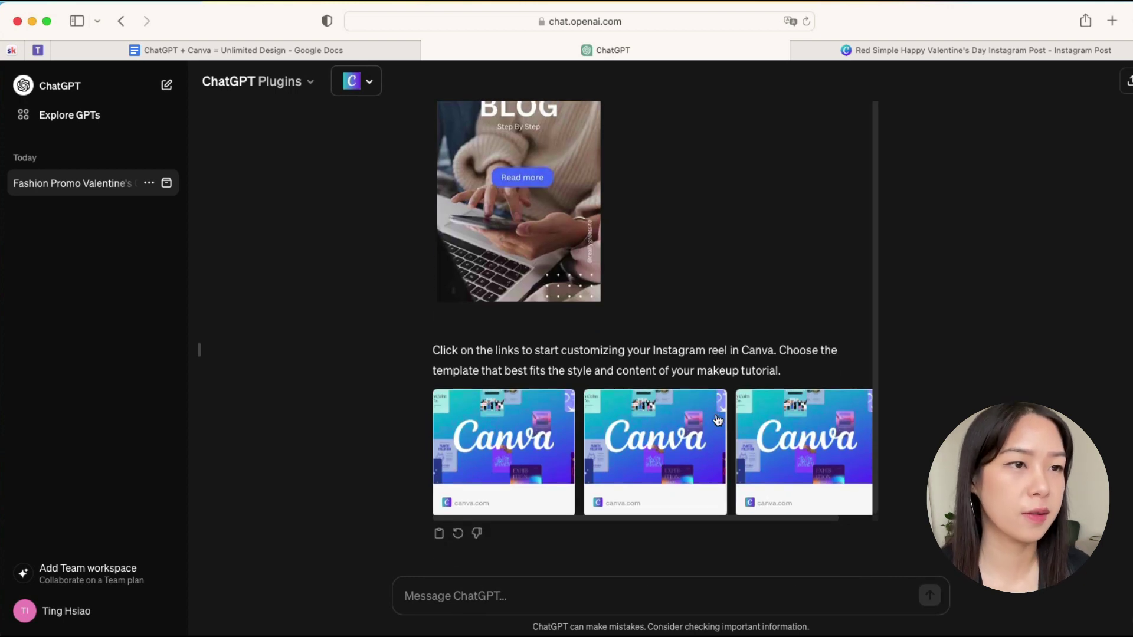
# Step: Scroll up to suggestion 3 and open the Brown Makeup Instagram Reel template in Canva
pyautogui.scroll(3, 718, 421)
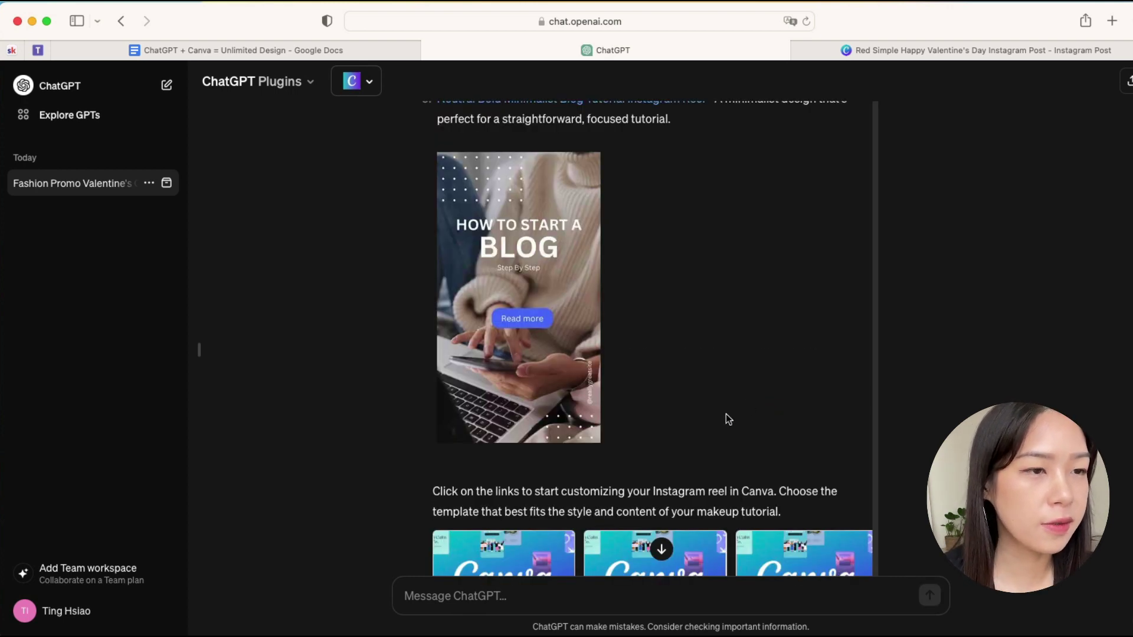
pyautogui.scroll(10, 726, 413)
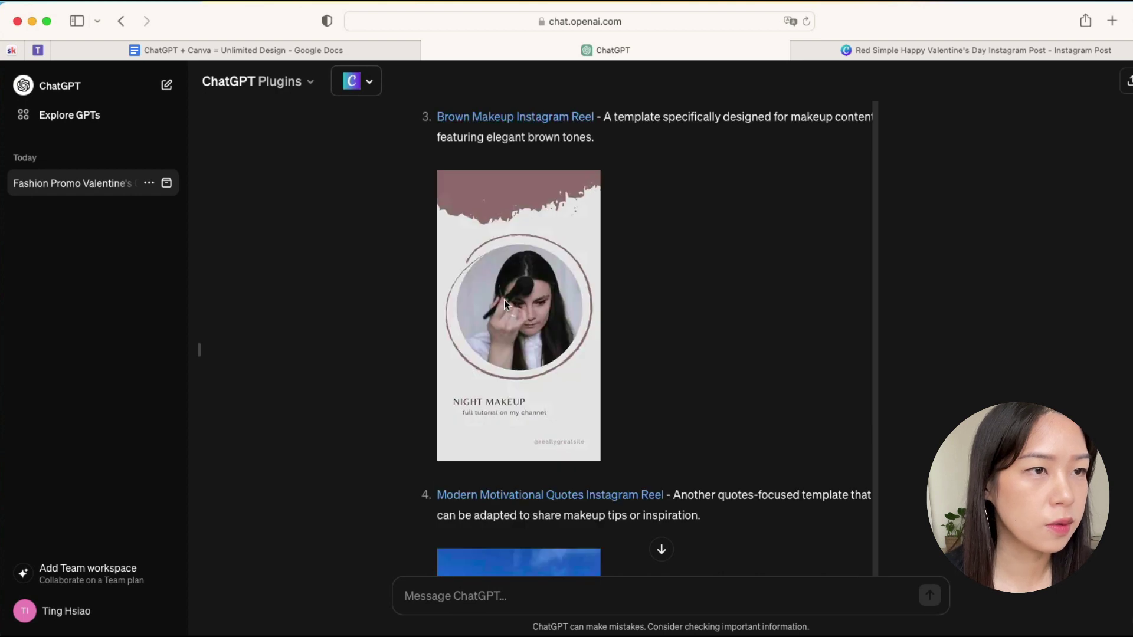
pyautogui.click(539, 118)
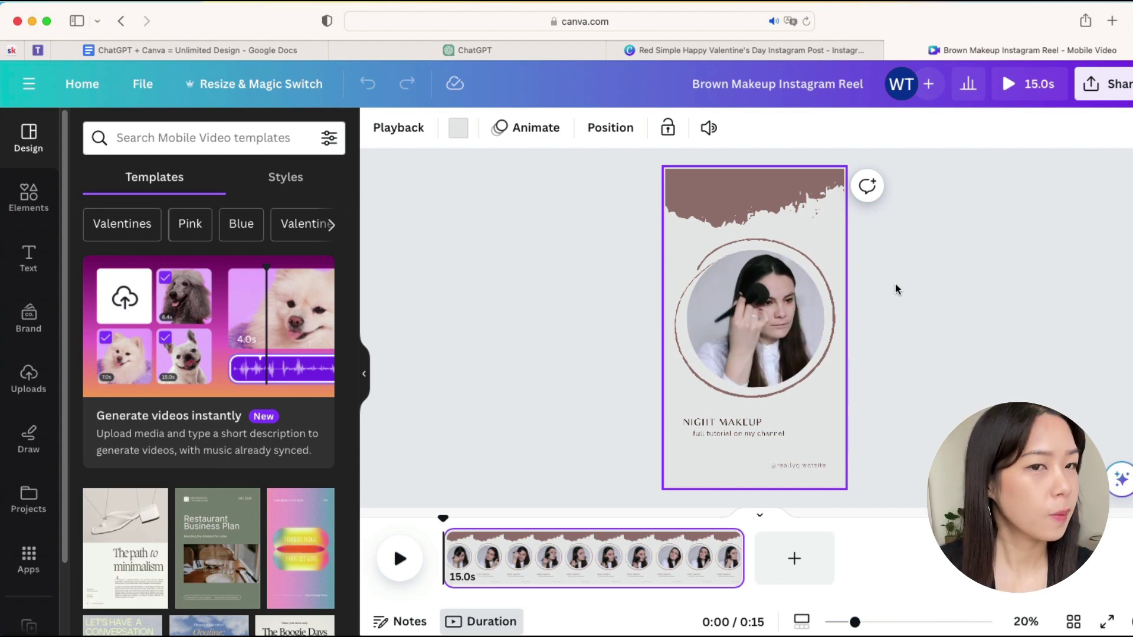
# Step: Recolour the top brush-stroke shape from #997977 to pink #EDC7C5
pyautogui.click(746, 202)
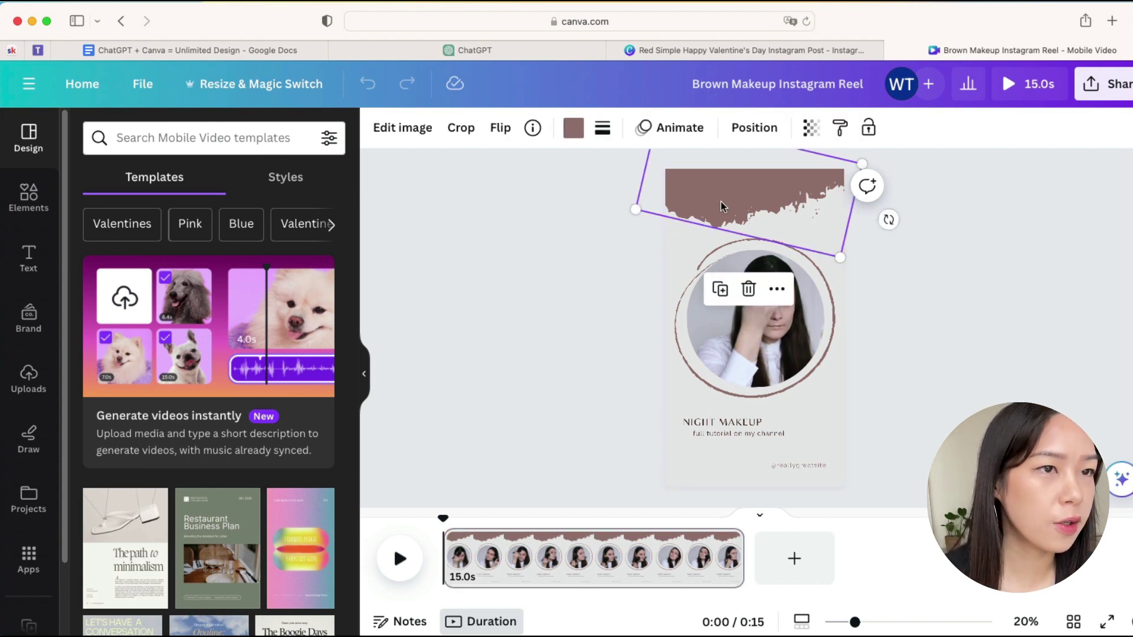
pyautogui.click(573, 127)
pyautogui.click(90, 229)
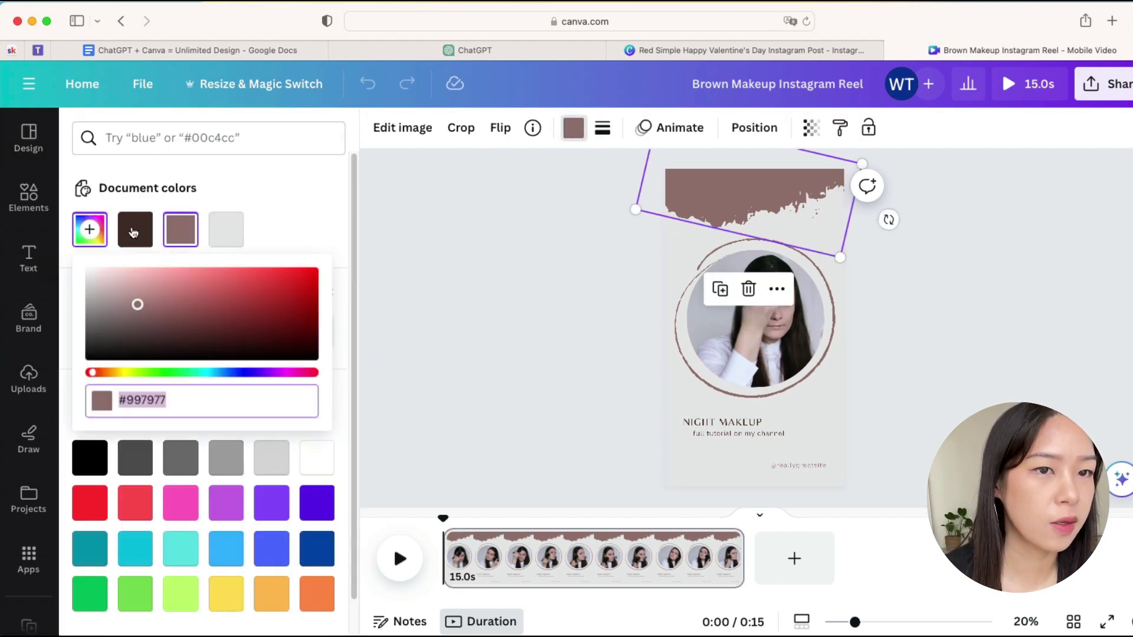
pyautogui.write('#E4BFBC')
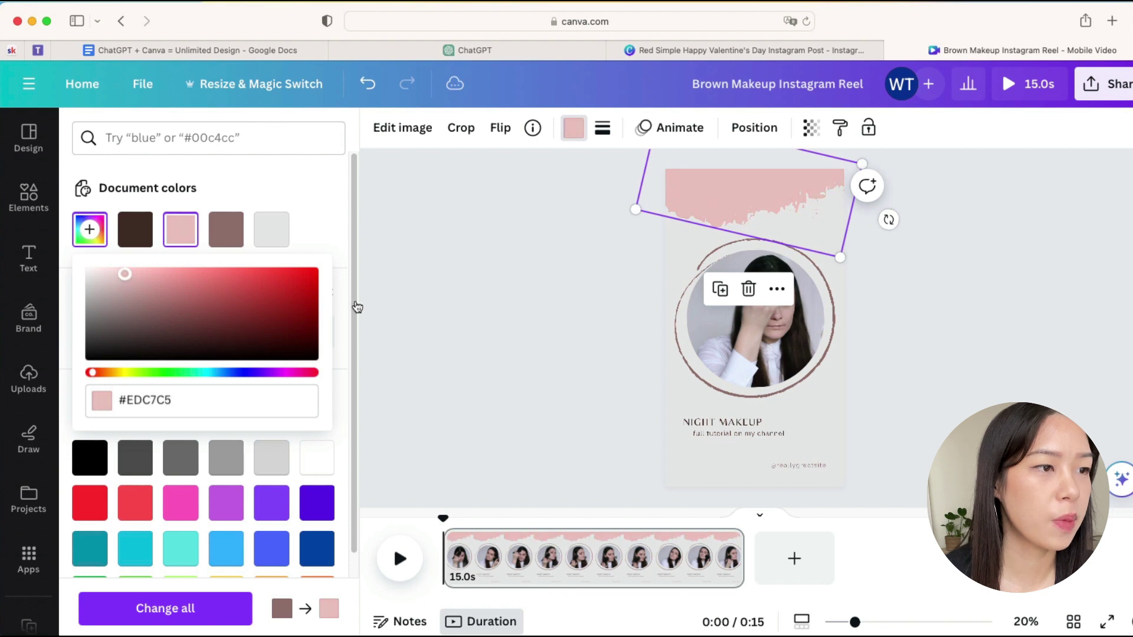
# Step: Select and start editing the NIGHT MAKEUP title text, then deselect it
pyautogui.click(754, 421)
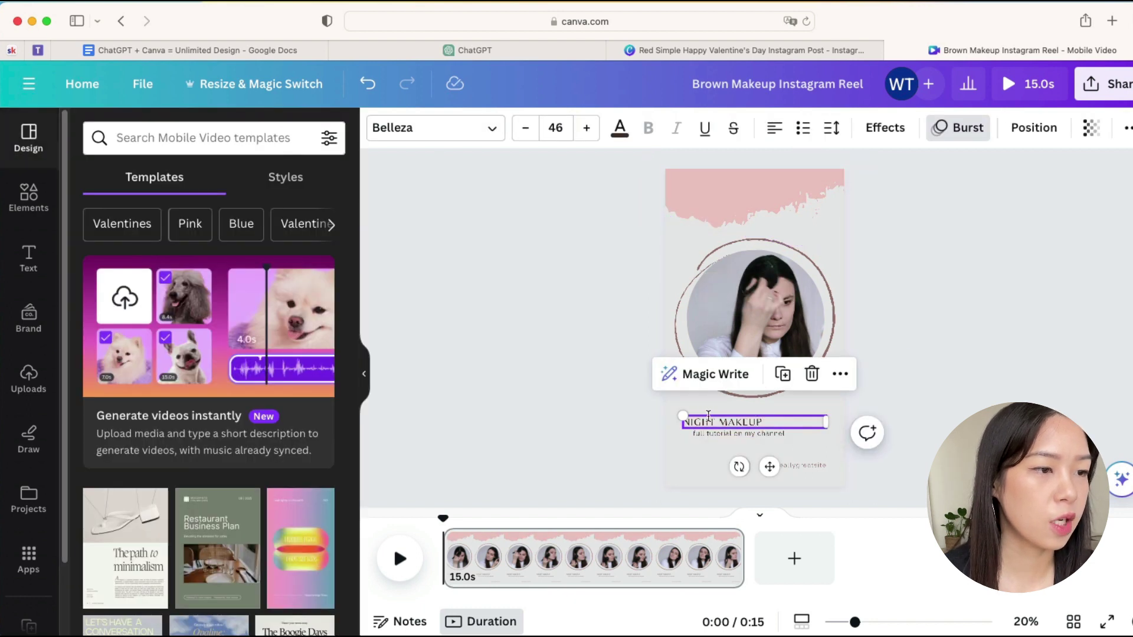
pyautogui.click(703, 417)
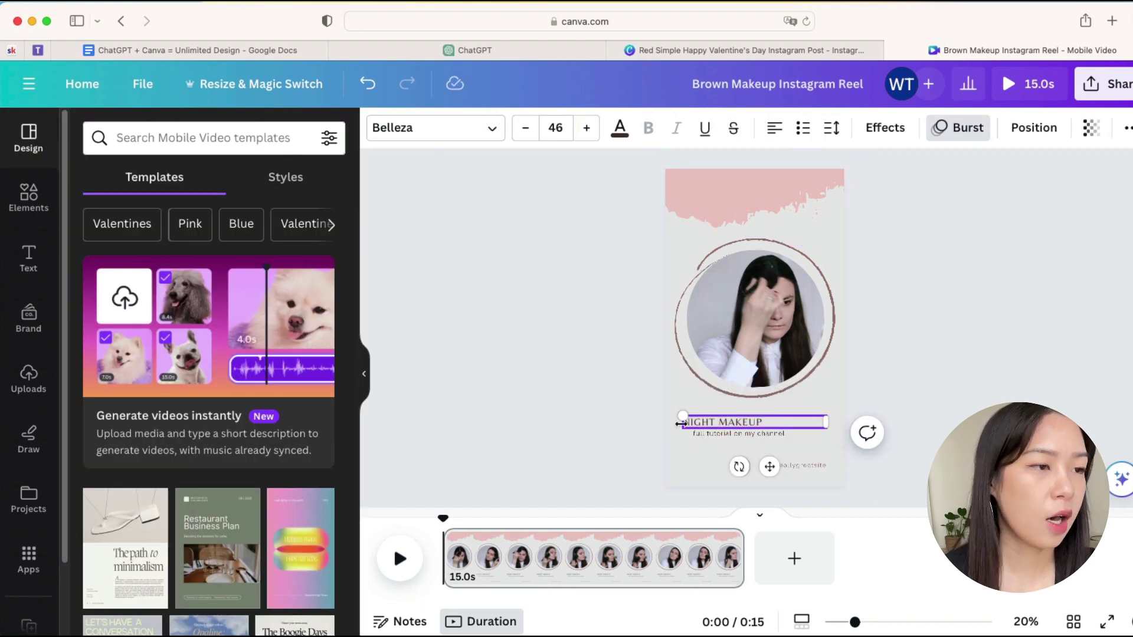
pyautogui.click(868, 362)
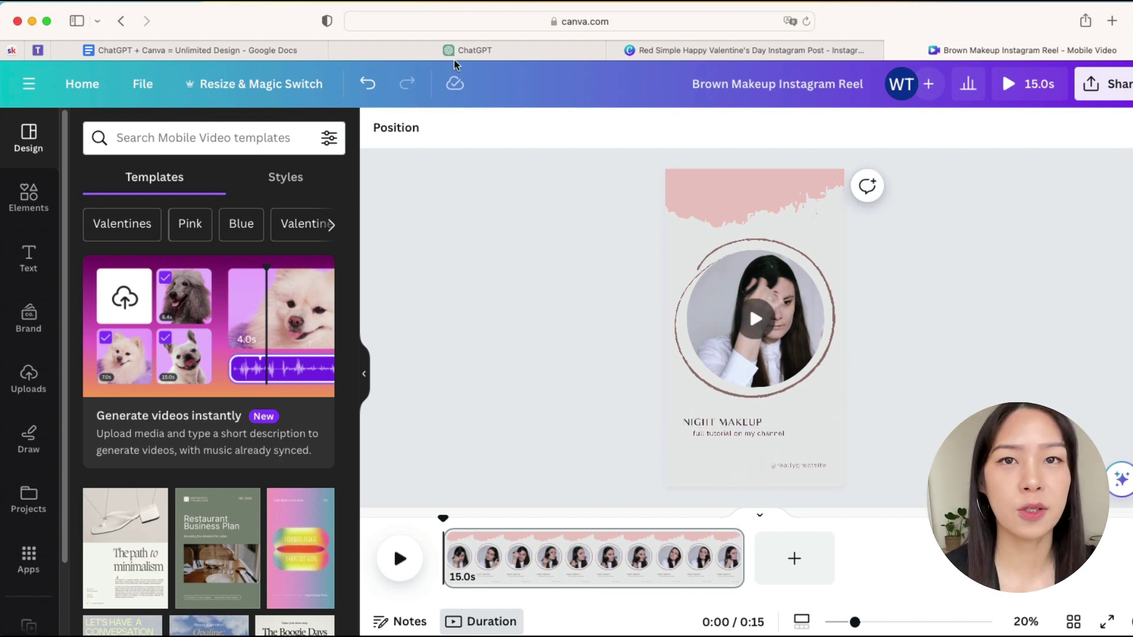
# Step: Back in ChatGPT, add 'video' to the book launch promotion prompt and send it
pyautogui.click(496, 49)
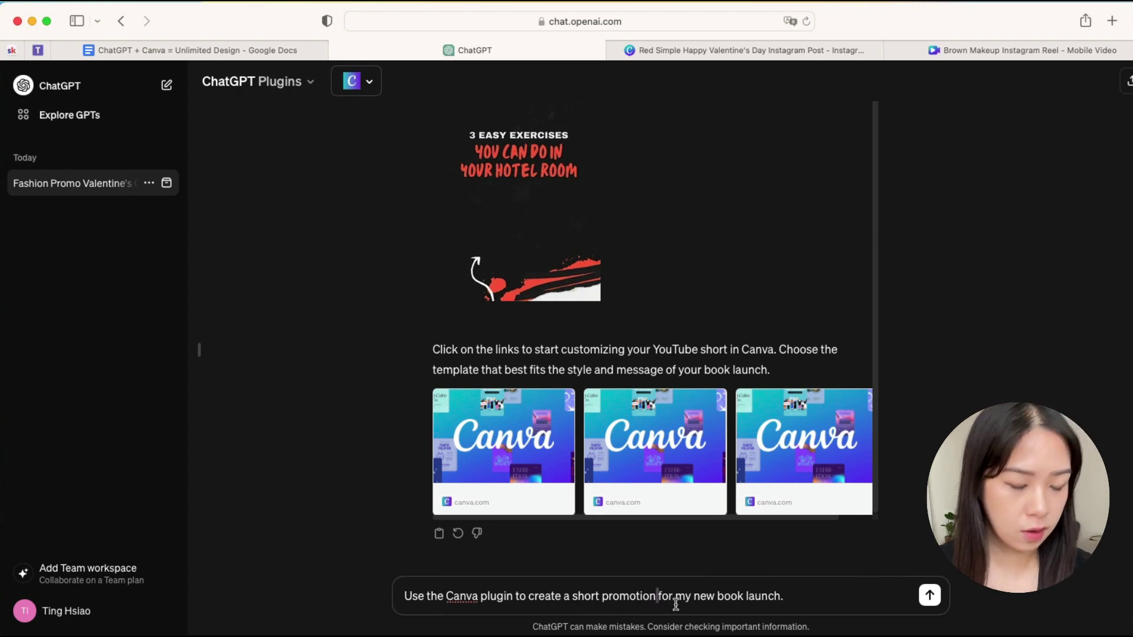
pyautogui.scroll(1, 676, 605)
pyautogui.write('video')
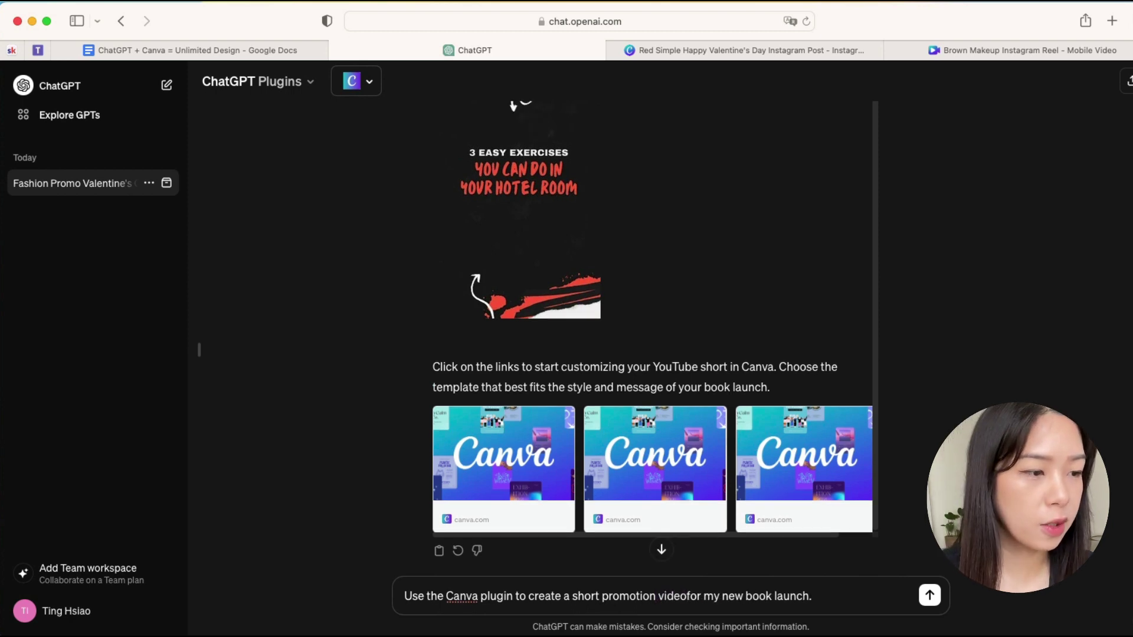
pyautogui.press('Return')
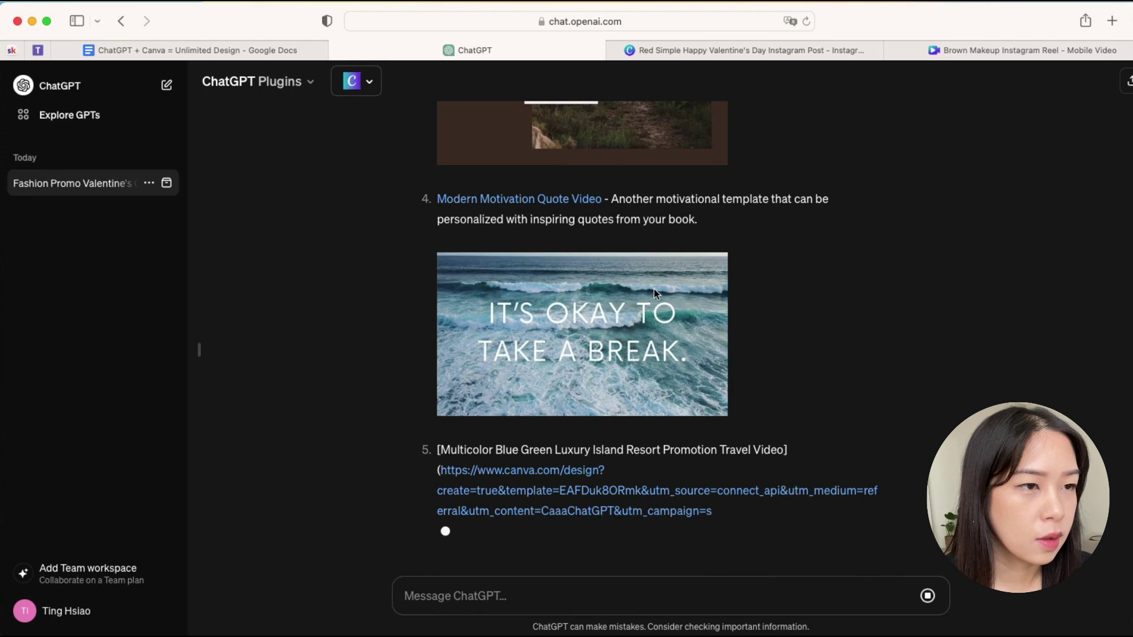
# Step: Open the Brown Delicate Fashion Video template from the reply in Canva
pyautogui.scroll(5, 653, 293)
pyautogui.click(500, 295)
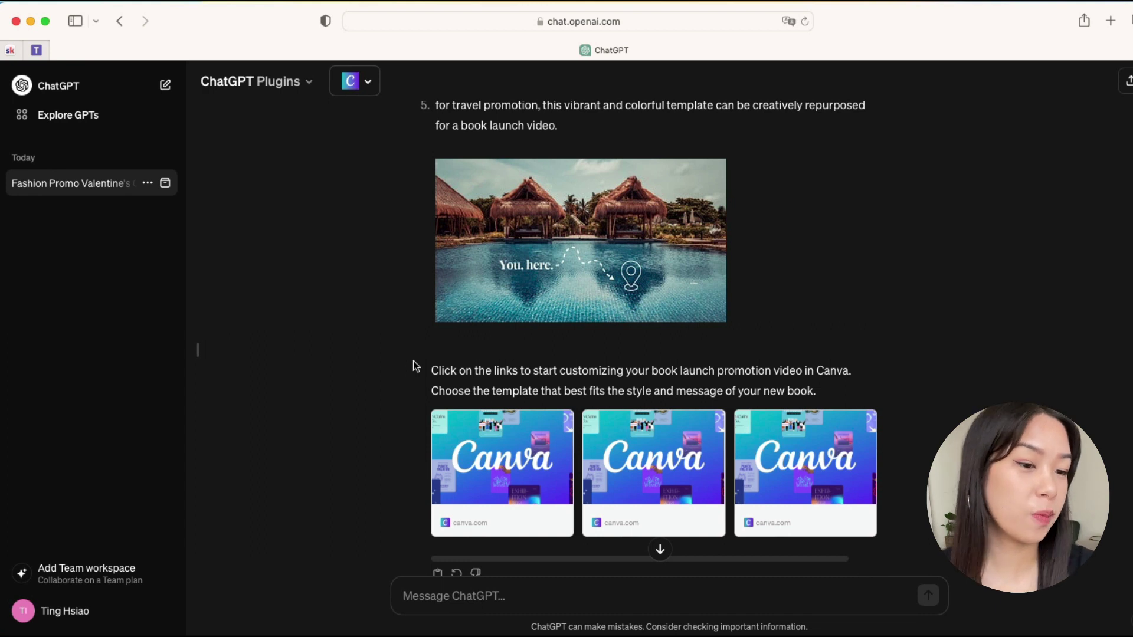
# Step: Paste the Paris vlog YouTube thumbnail request into the message box and send it
pyautogui.write('Use the Canva plugin to create a YouTube thumbnail for my Paris vlog.')
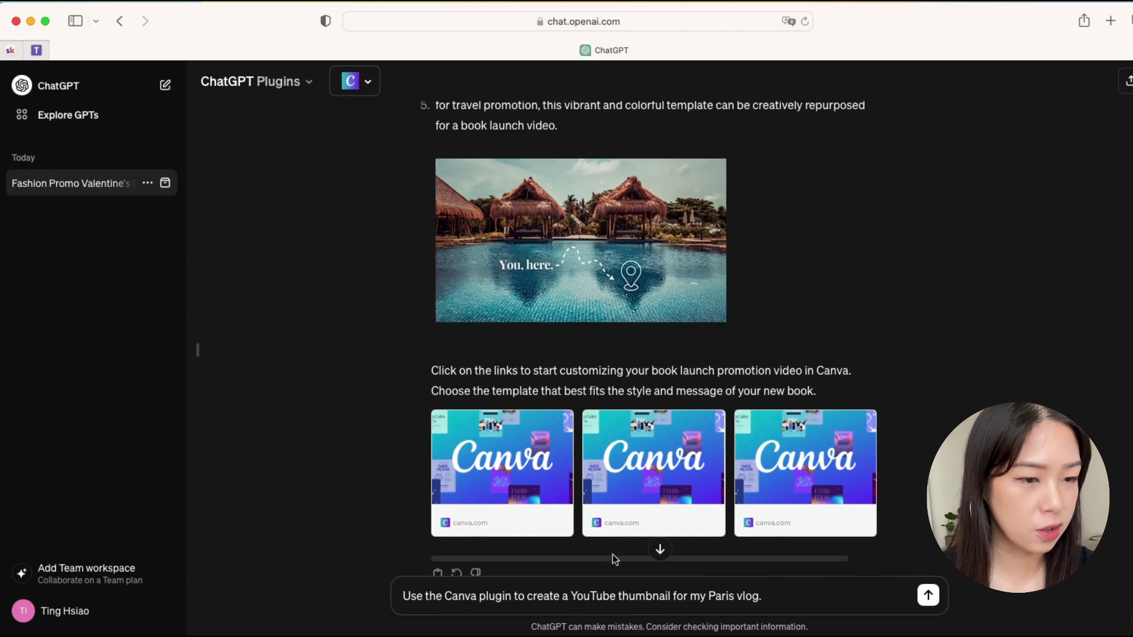
pyautogui.press('Return')
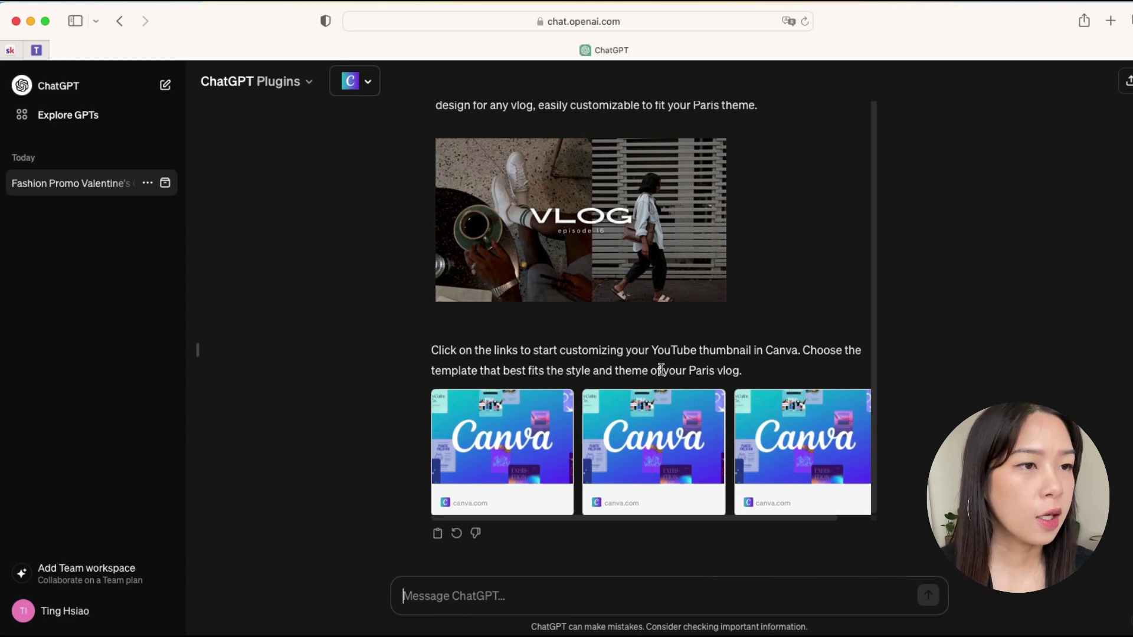
pyautogui.scroll(10, 732, 295)
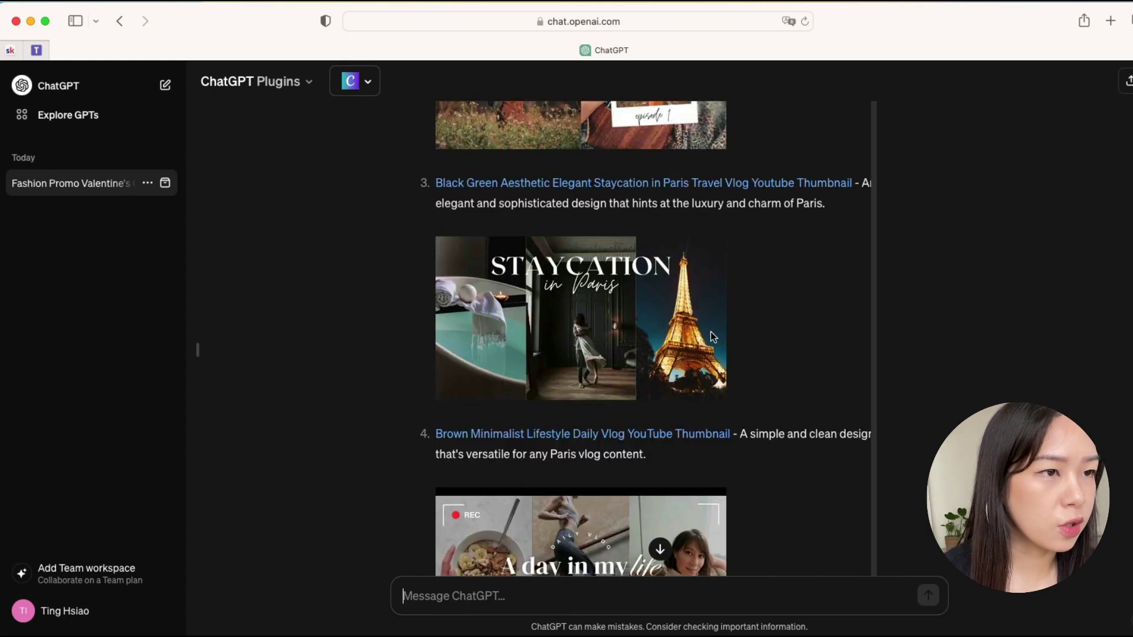
pyautogui.scroll(3, 691, 333)
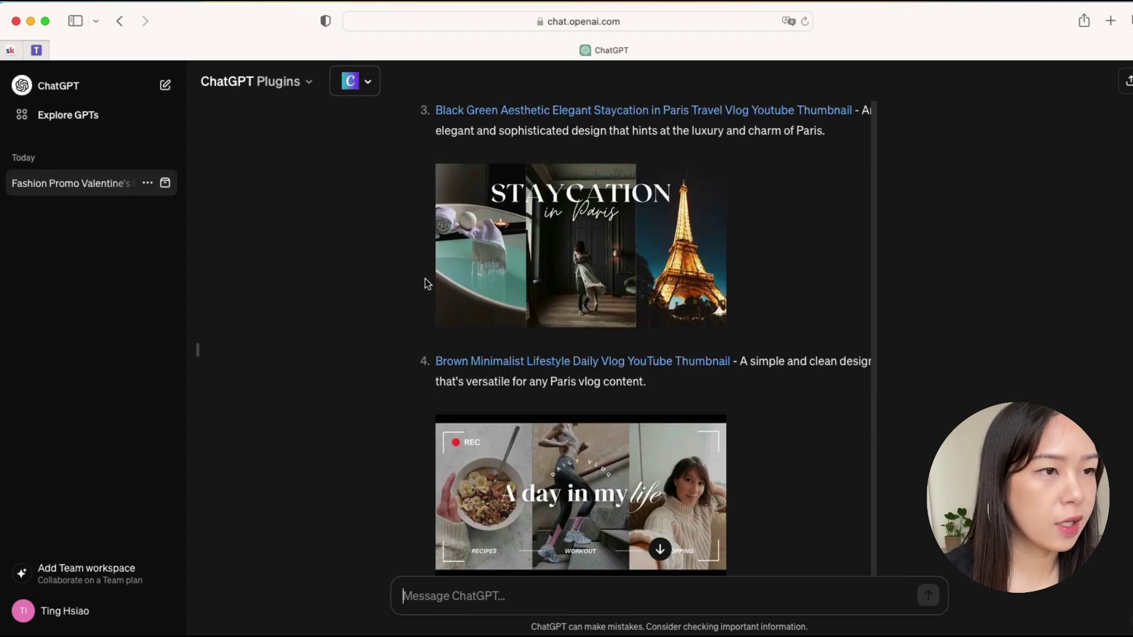